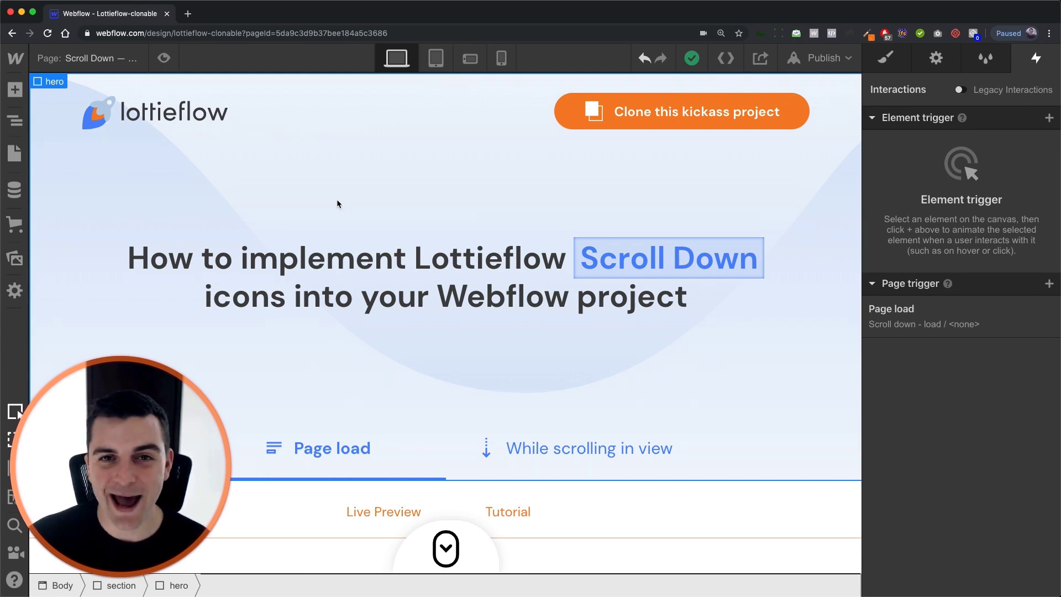
Select the [LF] Scrolldown Icon Lottie element, briefly checking the wrapper around it.
click(445, 551)
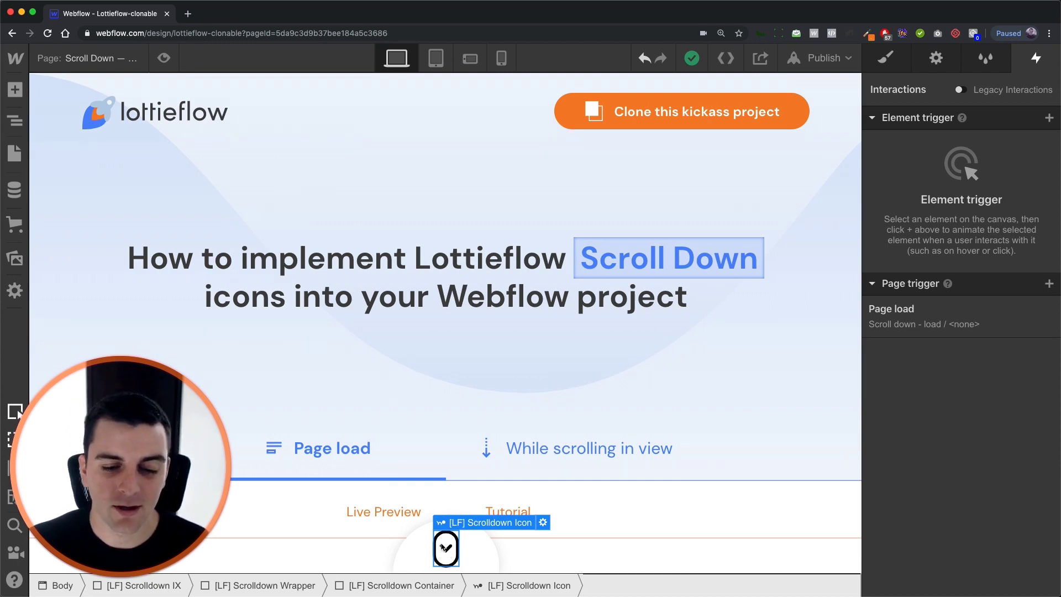
scroll(445, 324, down, 5)
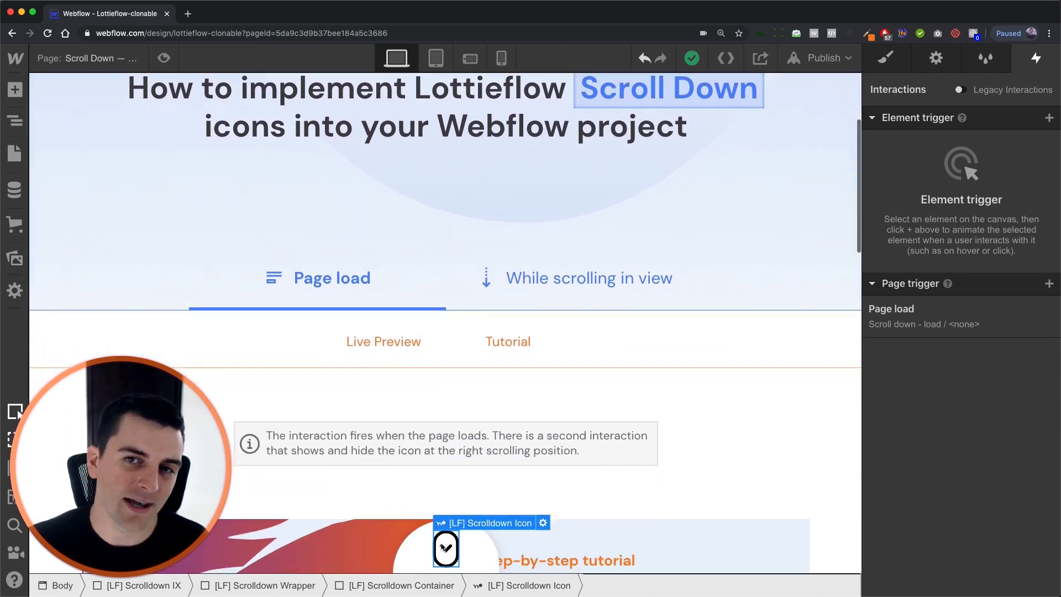
click(402, 522)
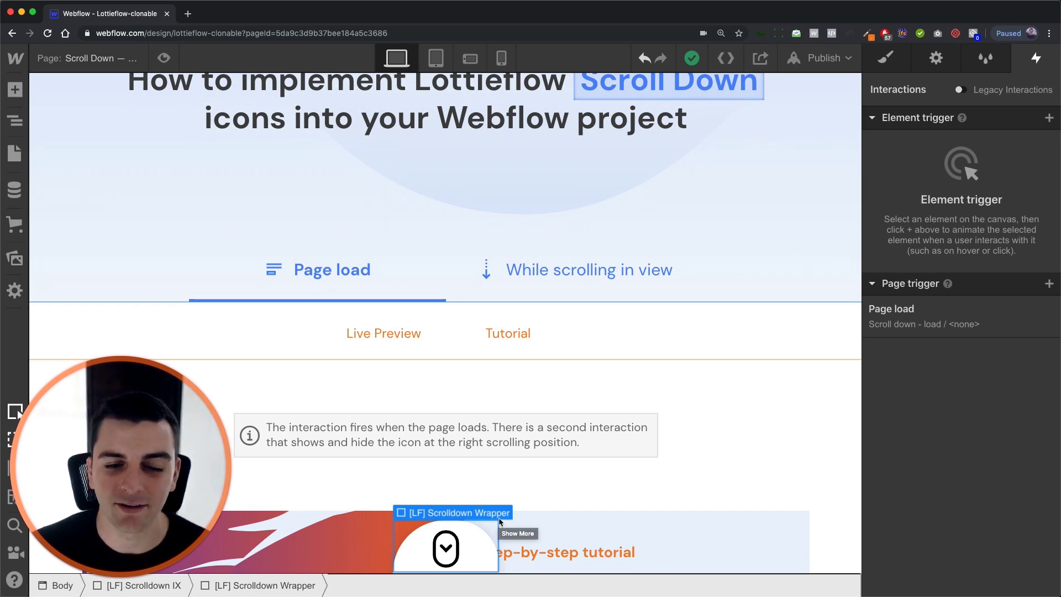
scroll(499, 522, up, 3)
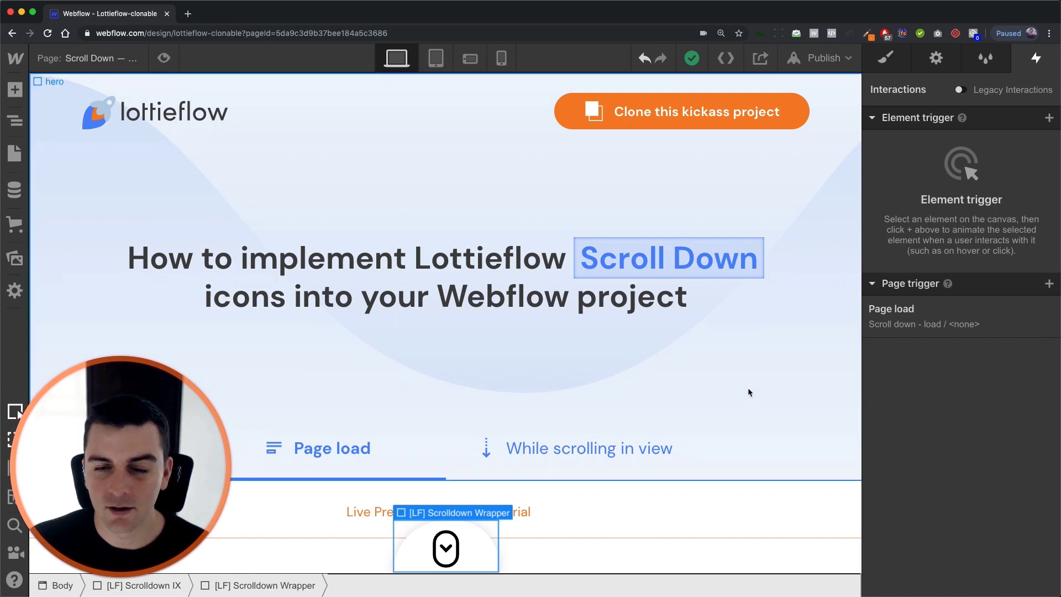
click(445, 559)
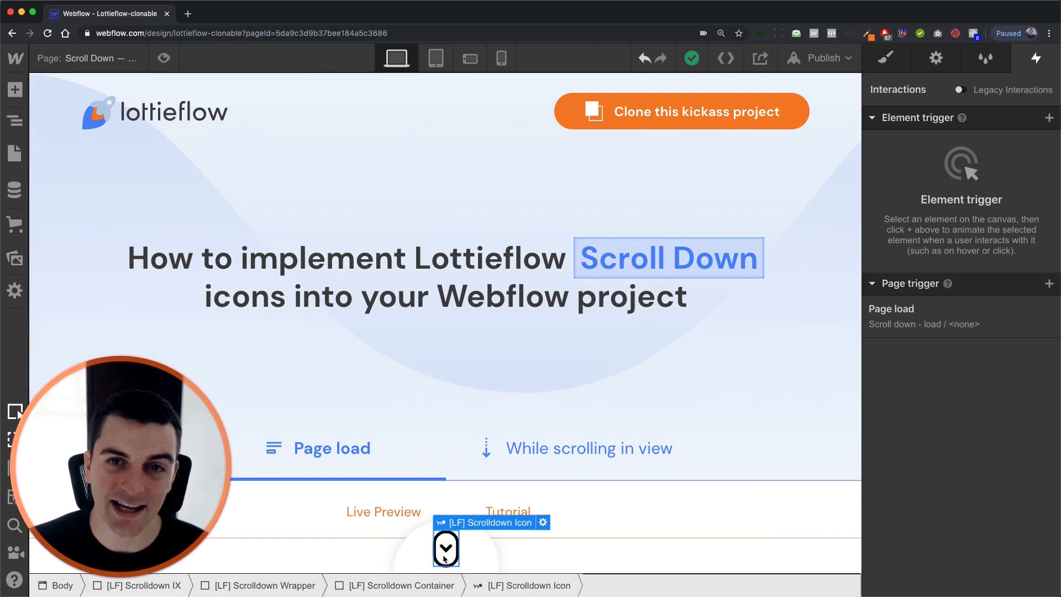
Preview the icon's Lottie animation with Loop on, turn Loop back off, and enter page Preview.
click(938, 58)
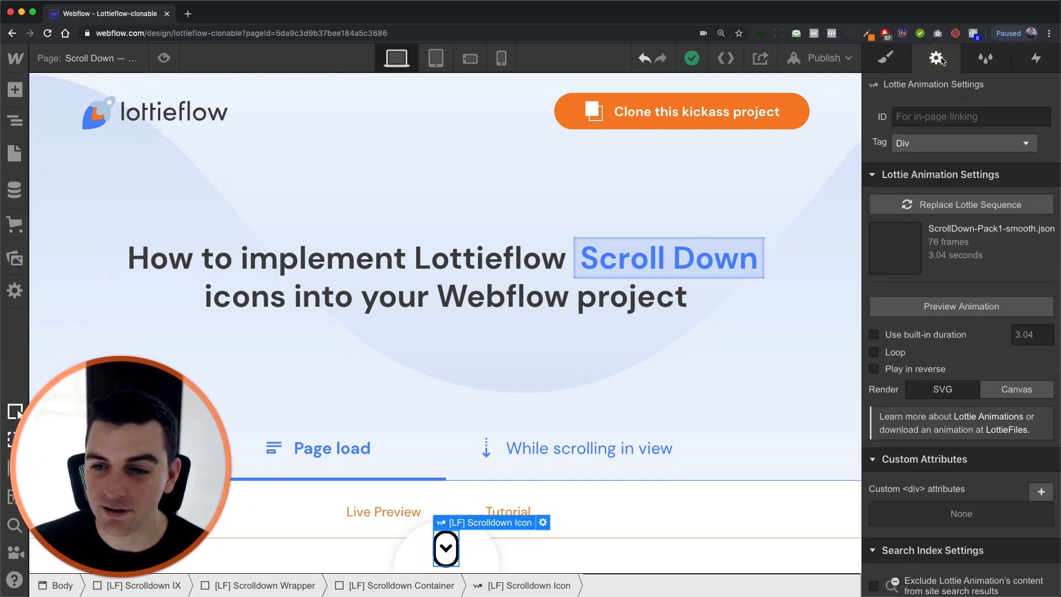
click(896, 353)
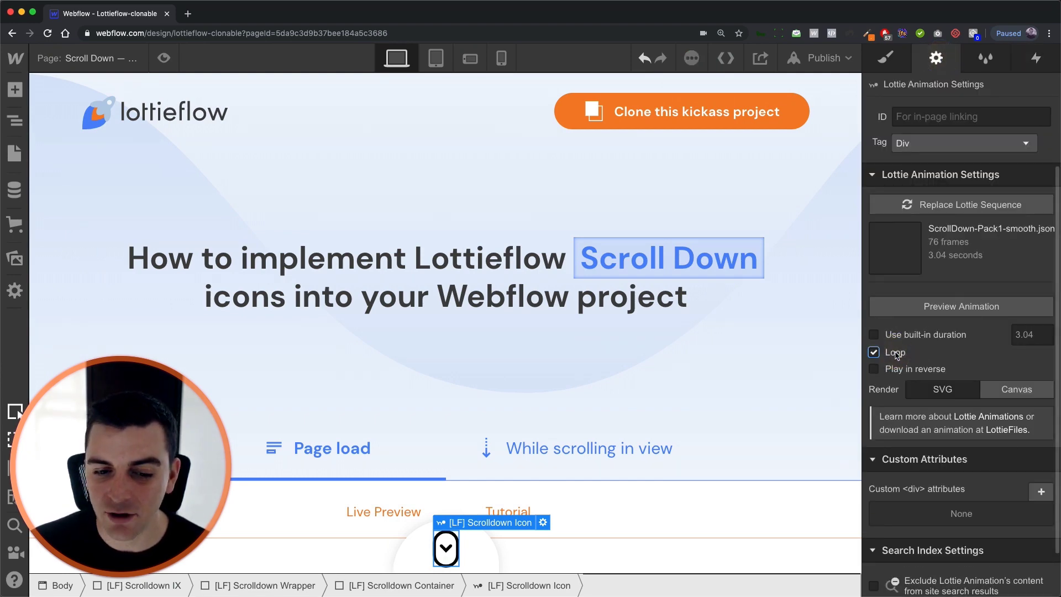
click(919, 306)
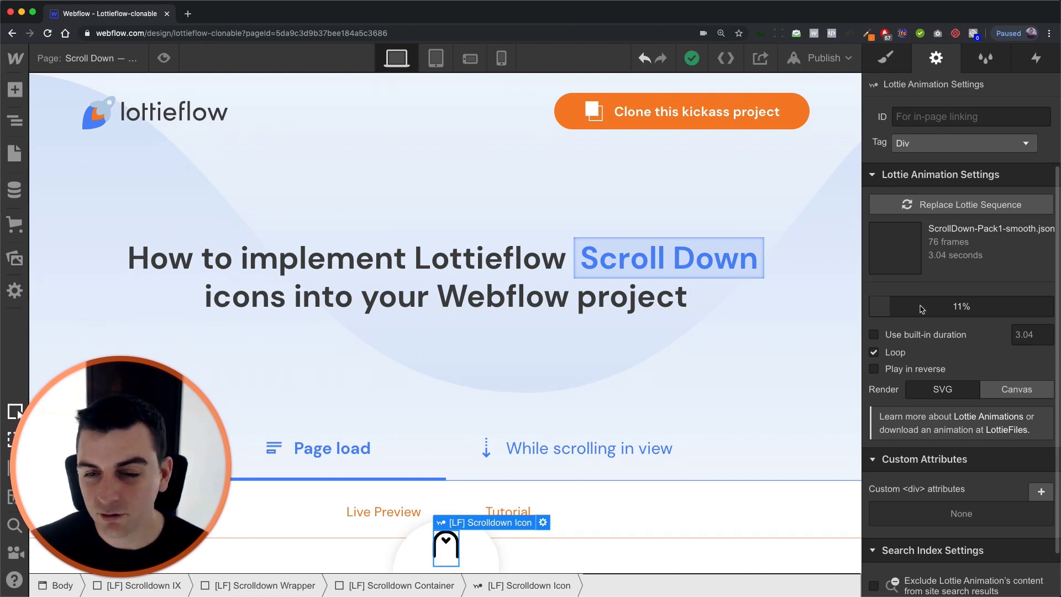
click(895, 353)
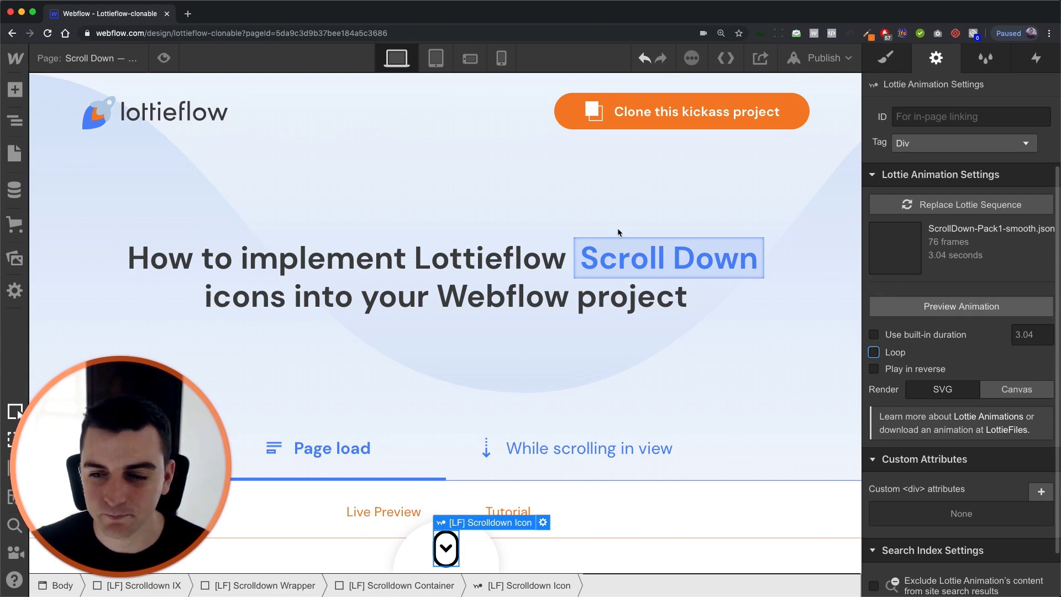
click(164, 58)
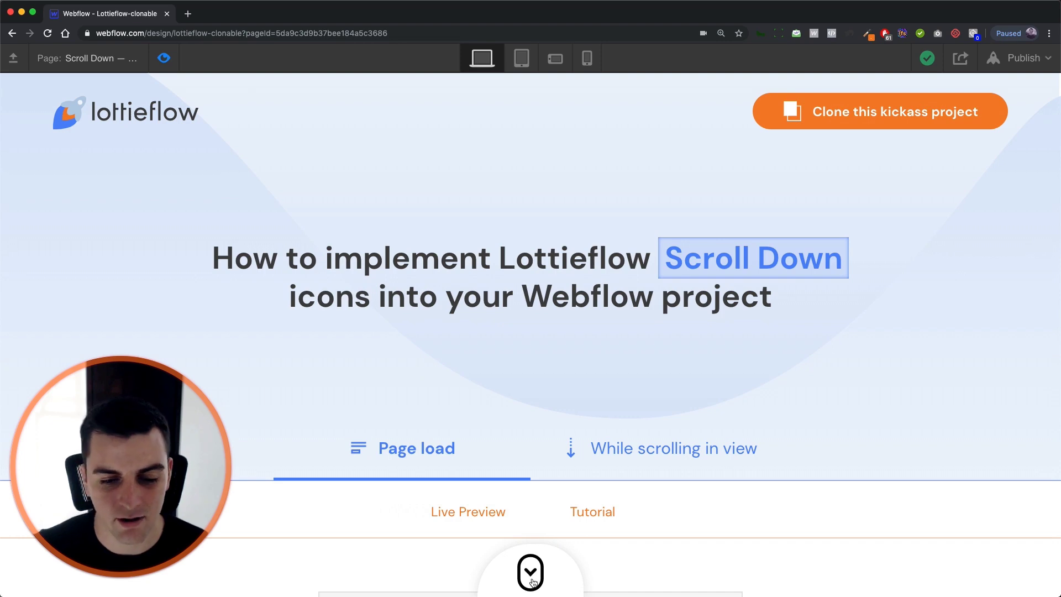
Scroll the previewed page up and down to watch the scroll-down icon, then exit Preview.
scroll(384, 439, down, 5)
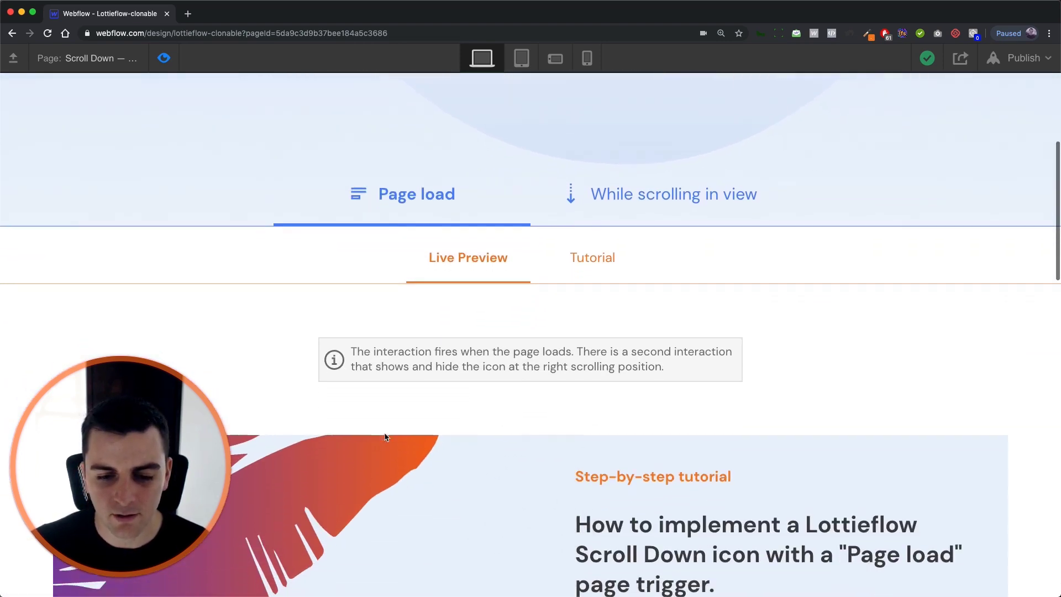
scroll(385, 436, up, 5)
scroll(385, 437, down, 6)
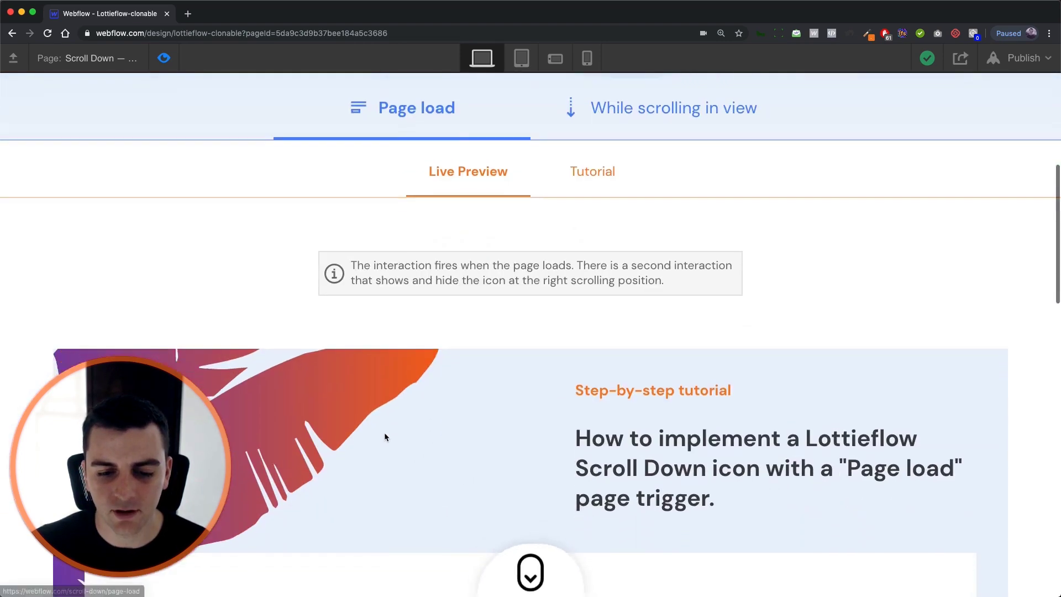
scroll(386, 436, down, 6)
scroll(385, 437, up, 10)
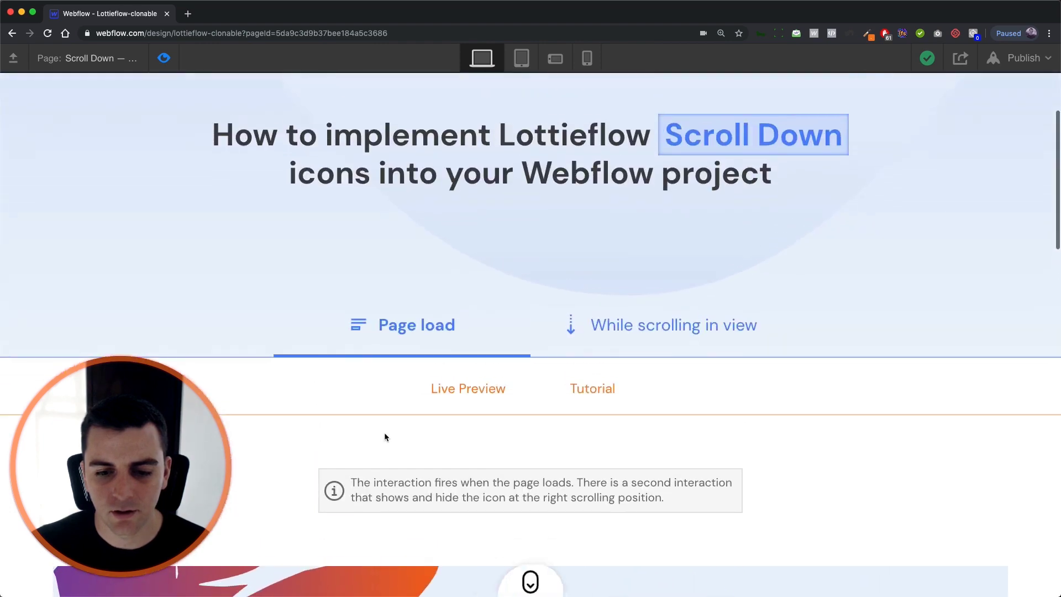
scroll(385, 436, down, 6)
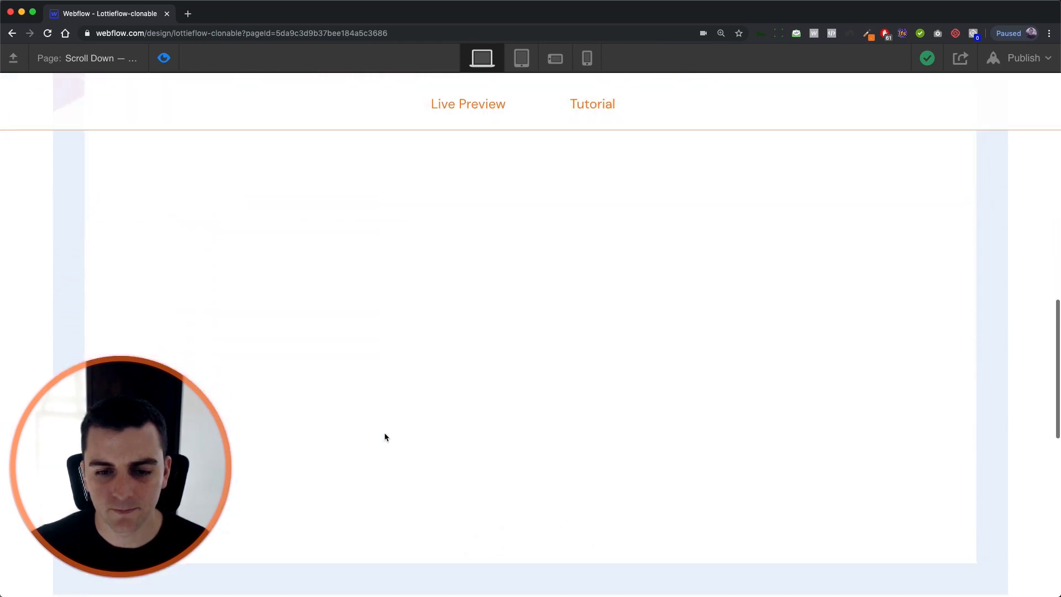
scroll(386, 437, up, 8)
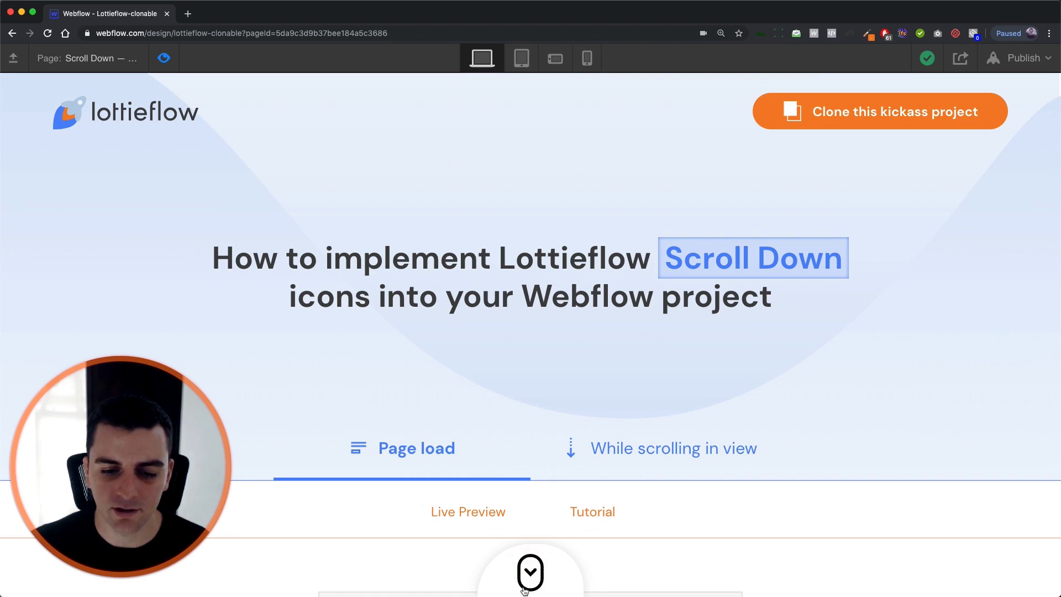
scroll(627, 441, down, 6)
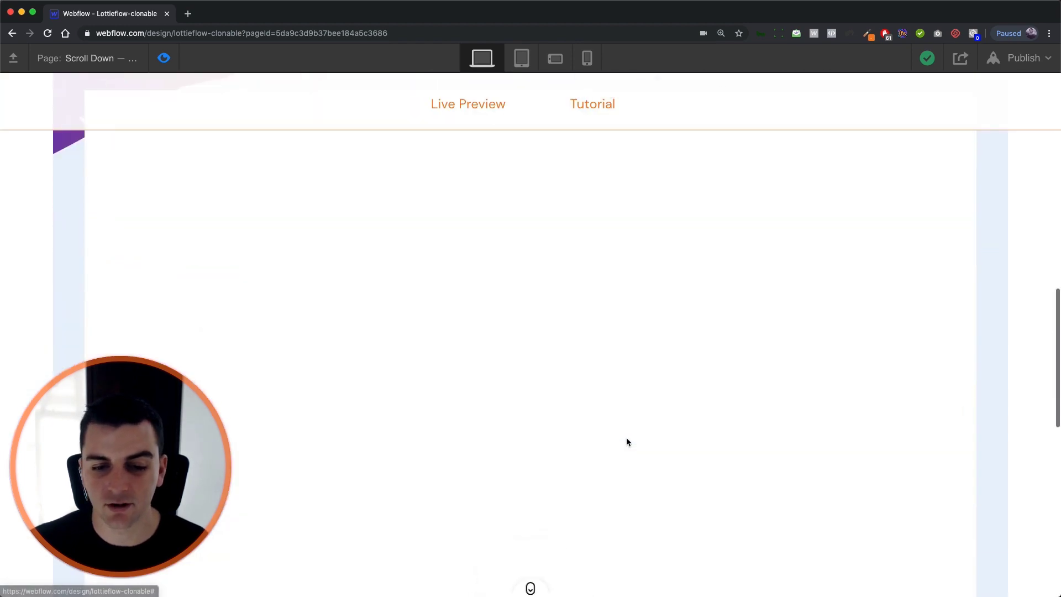
scroll(627, 441, up, 5)
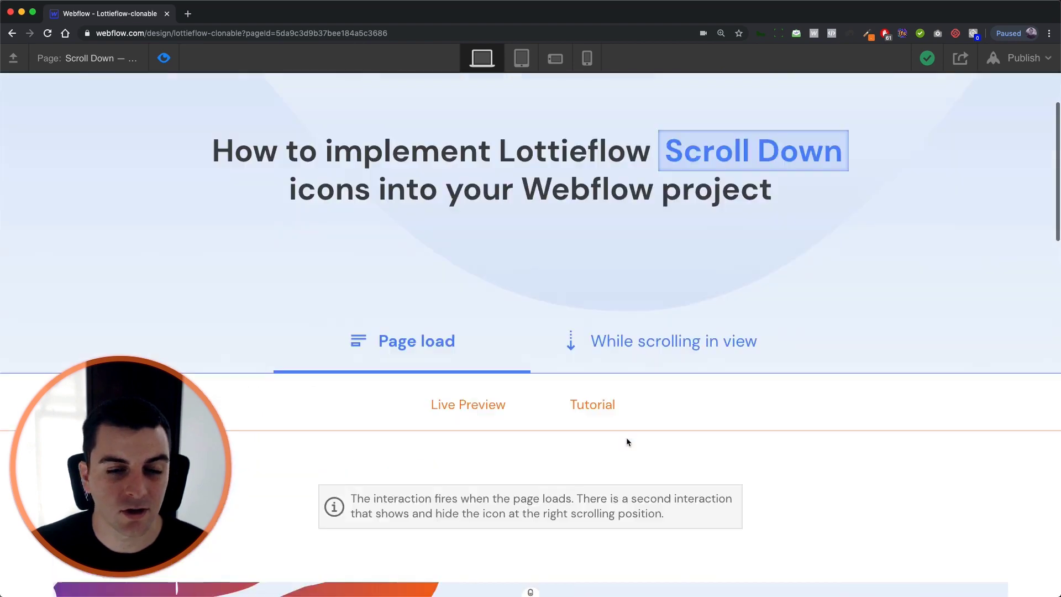
scroll(627, 440, up, 3)
click(169, 71)
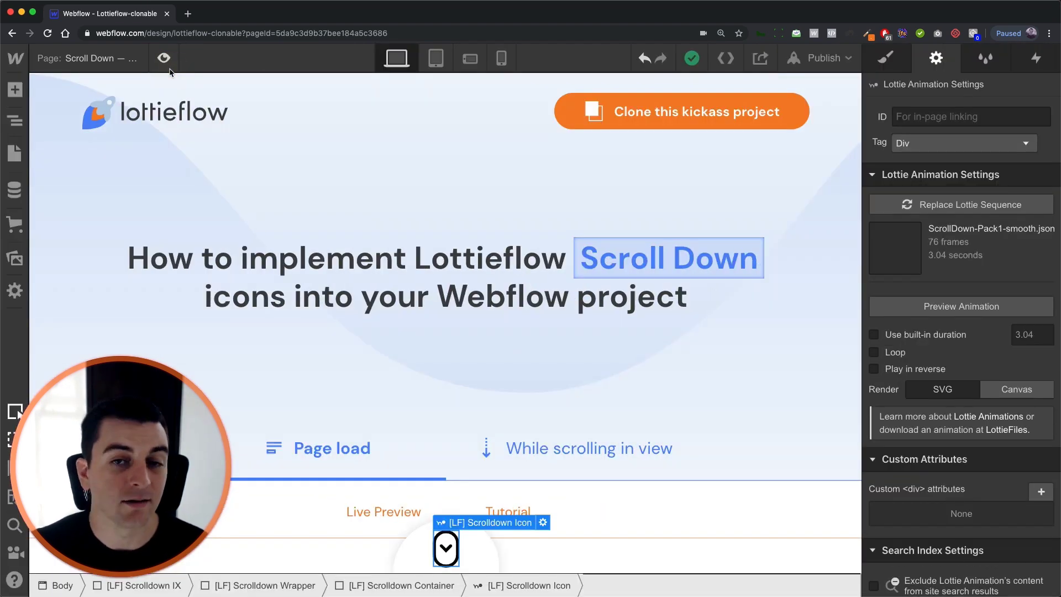
Open the 'Scroll down - load' page-load animation for editing and select the scroll-down wrapper.
click(1039, 55)
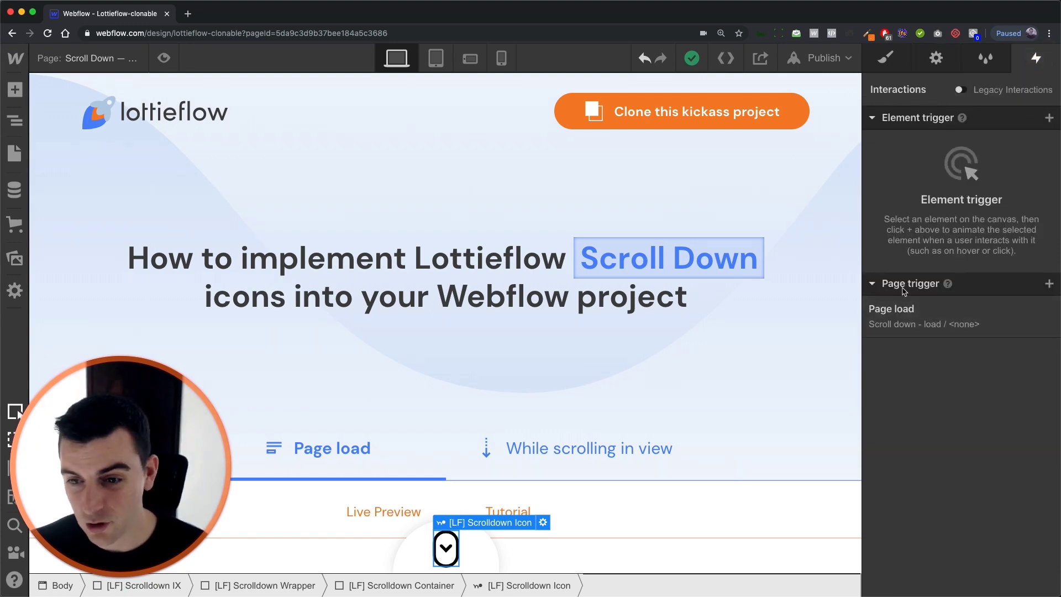
click(894, 319)
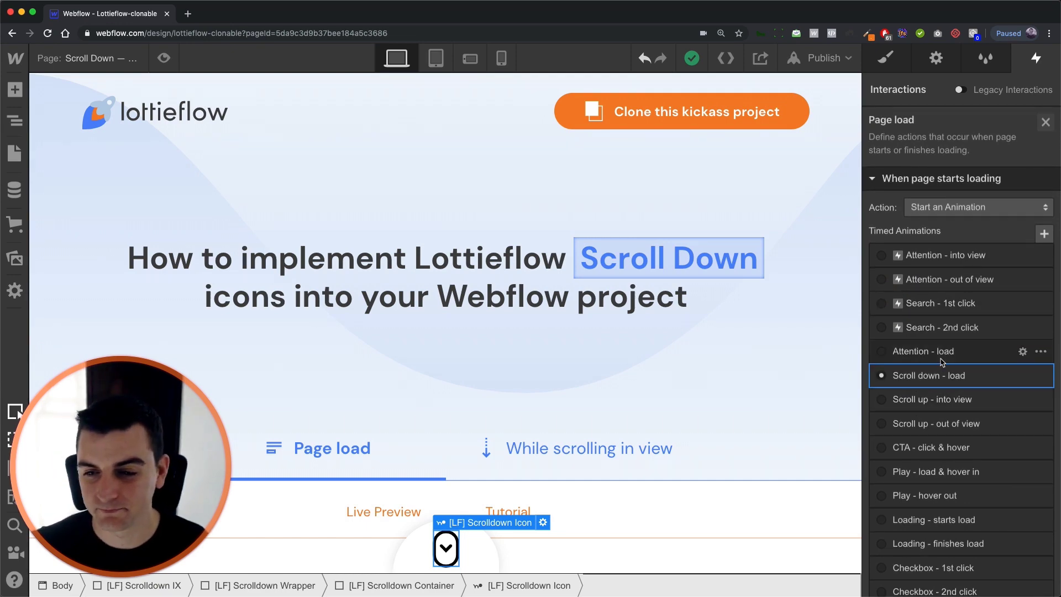
click(934, 376)
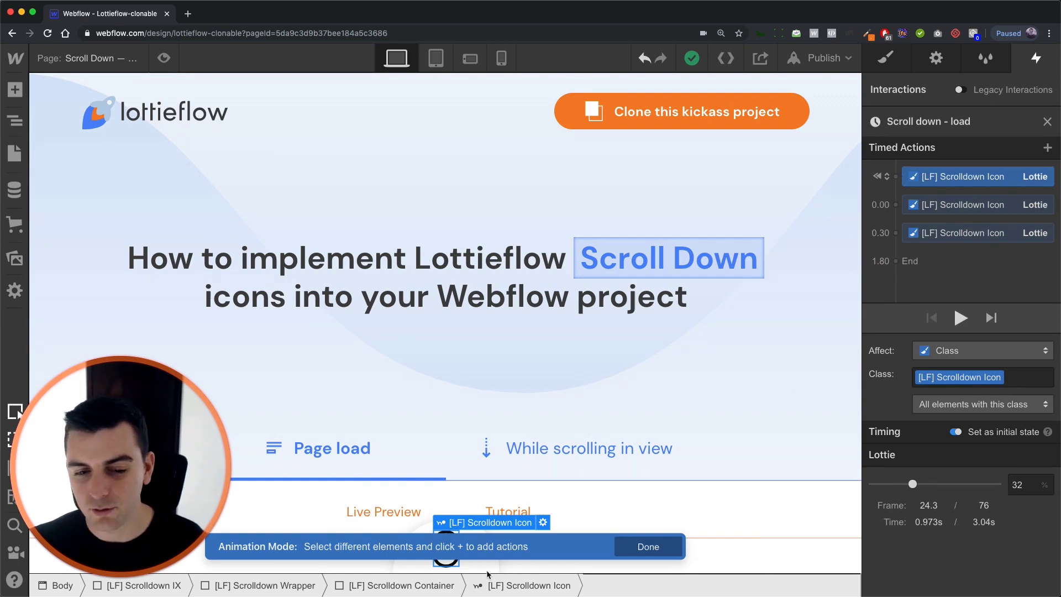
click(421, 530)
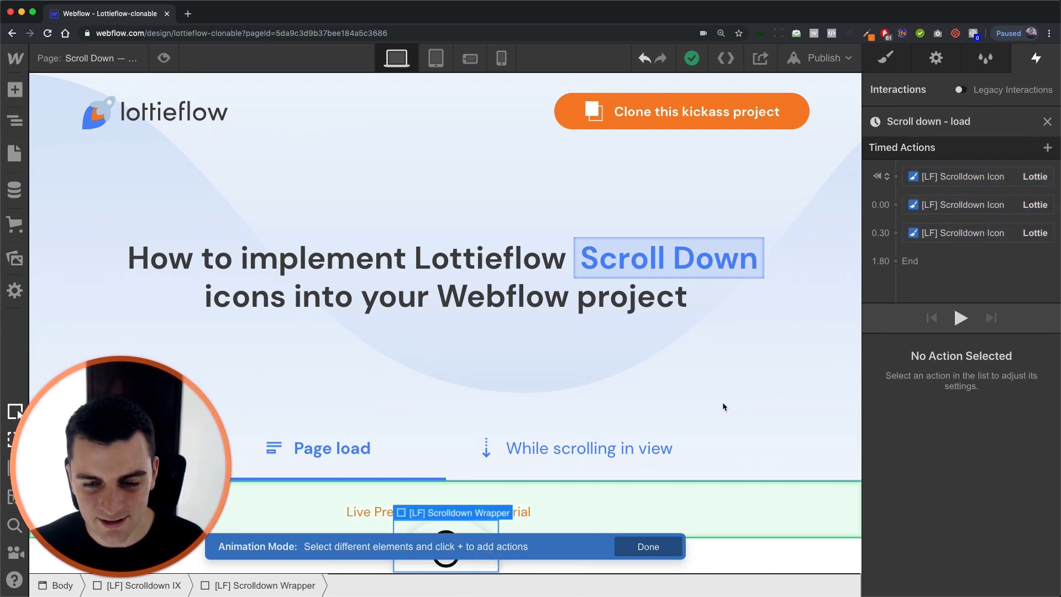
Raise the wrapper by increasing its bottom margin, then reopen the Page load trigger's animations.
click(886, 57)
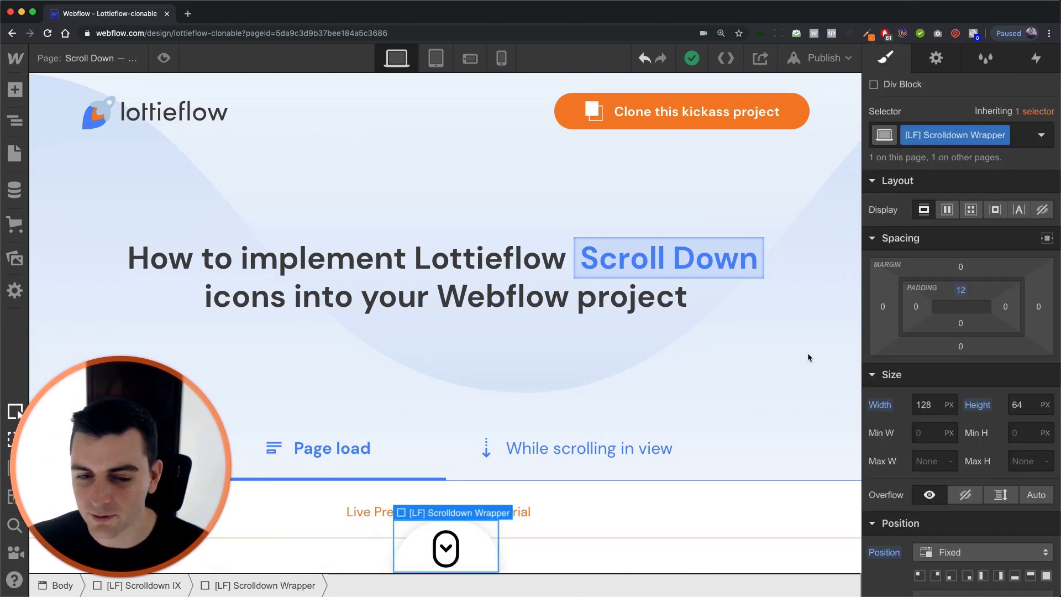
drag(962, 348, 1003, 525)
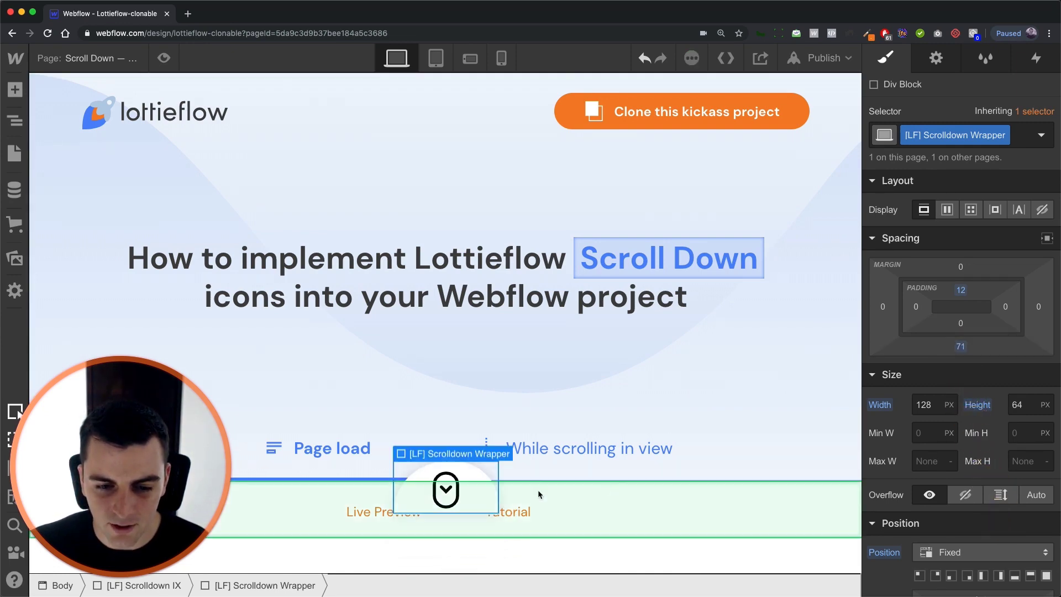
click(1036, 58)
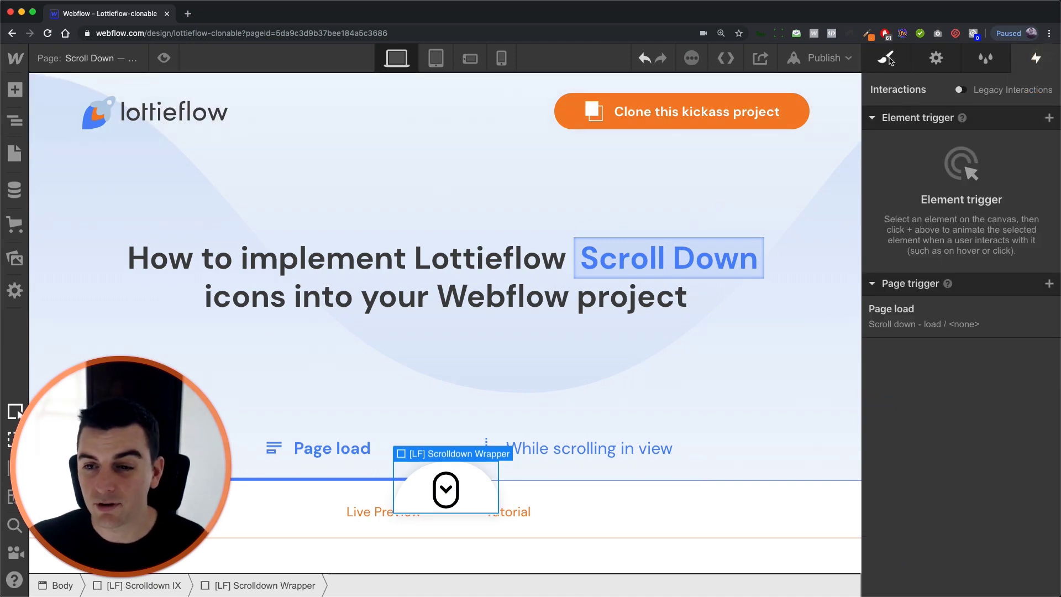
click(892, 309)
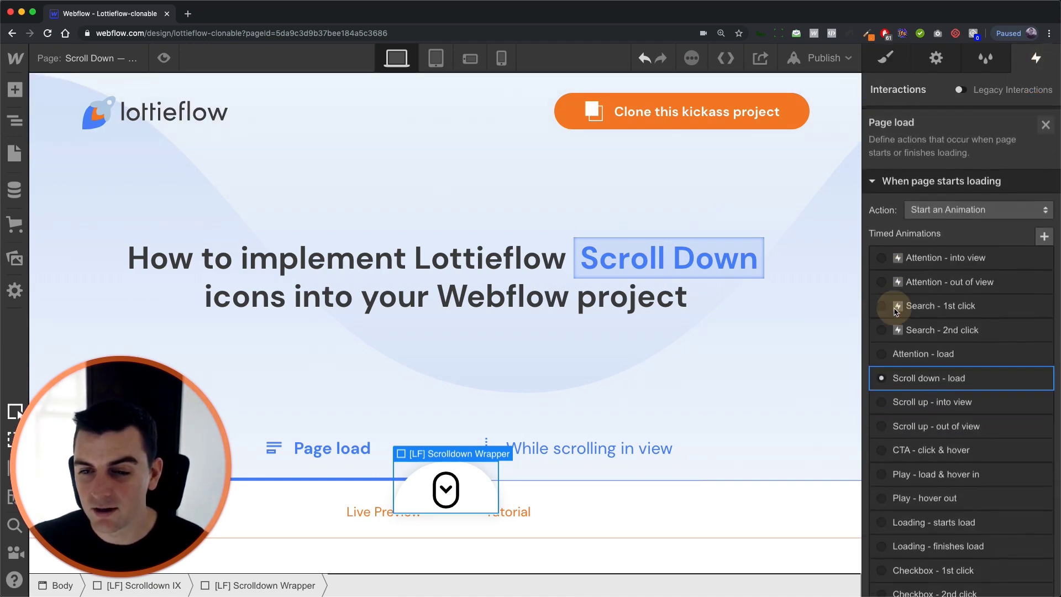
Inspect the 'Scroll down - load' 0.00 and 0.30 Lottie actions' delay, duration and progress.
click(924, 381)
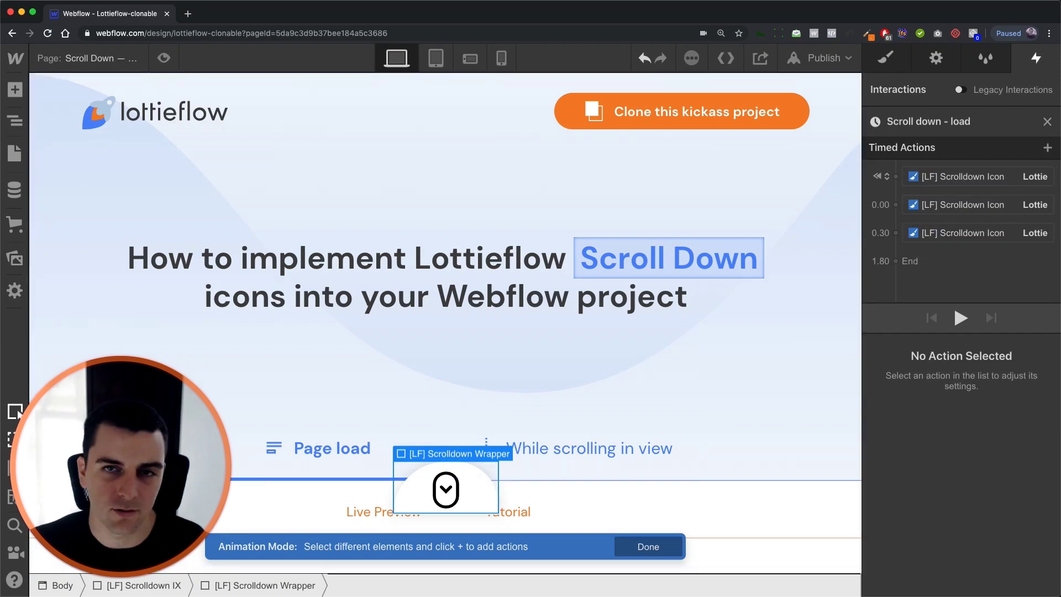
click(949, 177)
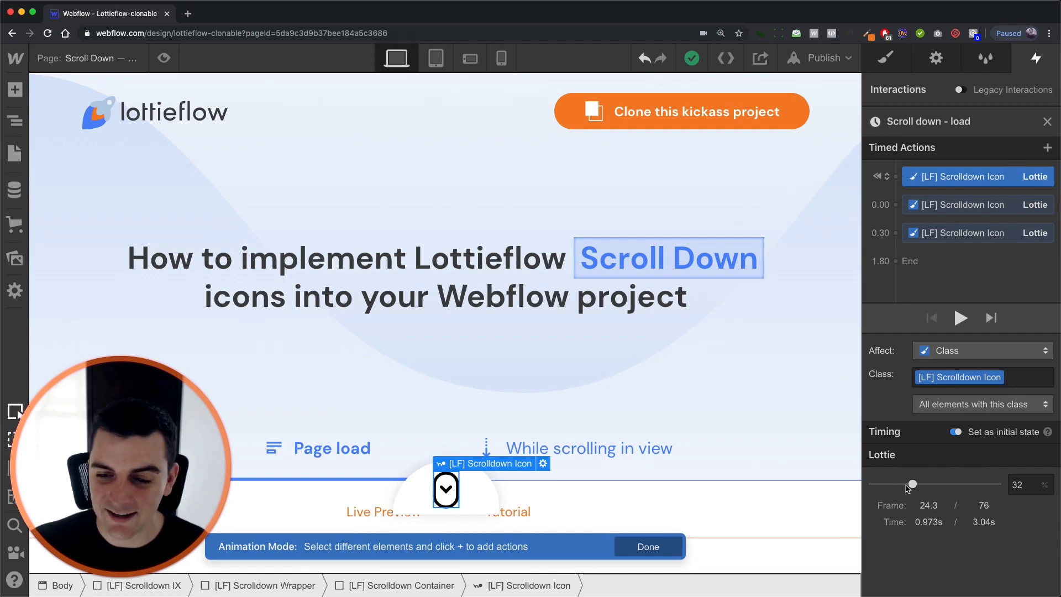
mouse_move(912, 485)
mouse_down()
mouse_move(873, 485)
mouse_move(913, 485)
mouse_up()
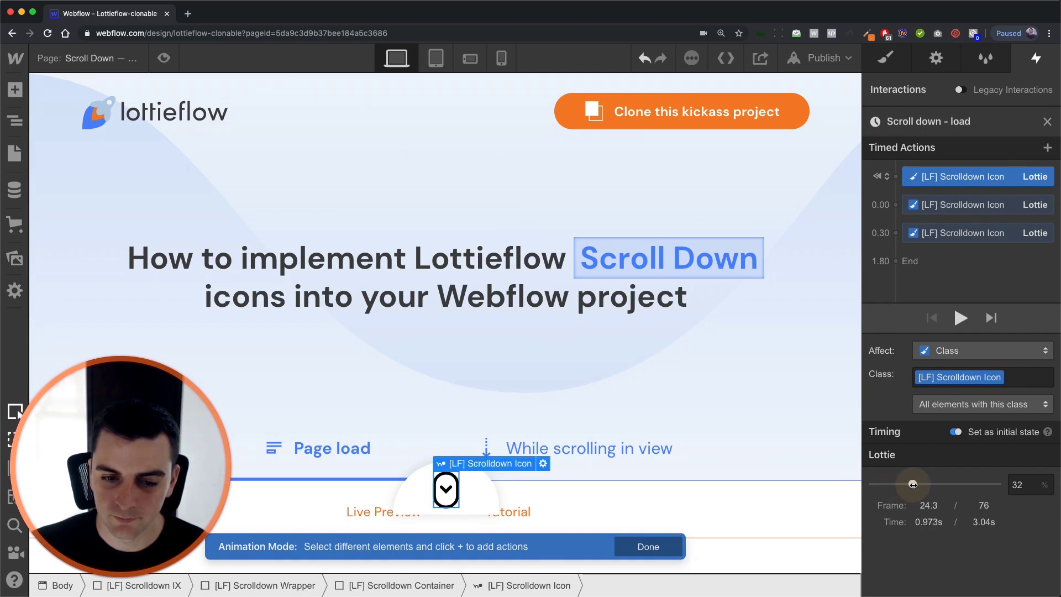
click(914, 206)
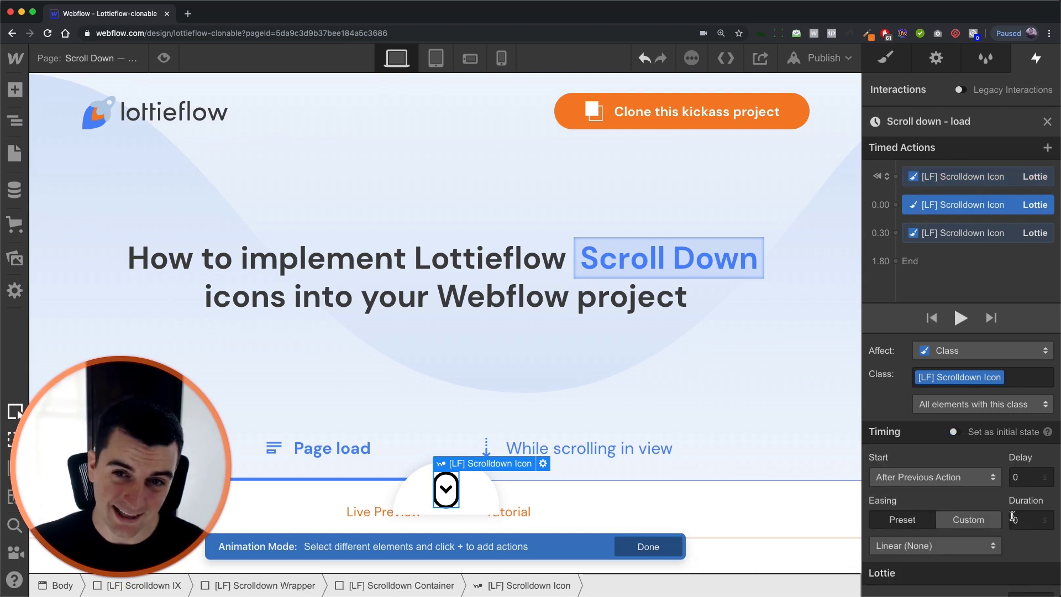
scroll(997, 519, down, 1)
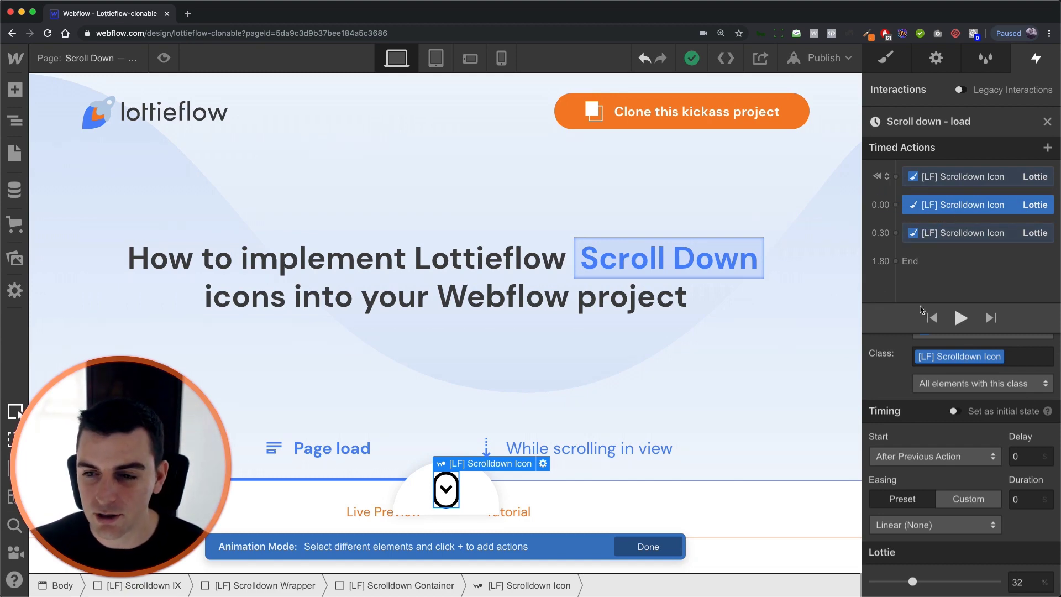
click(971, 234)
click(979, 199)
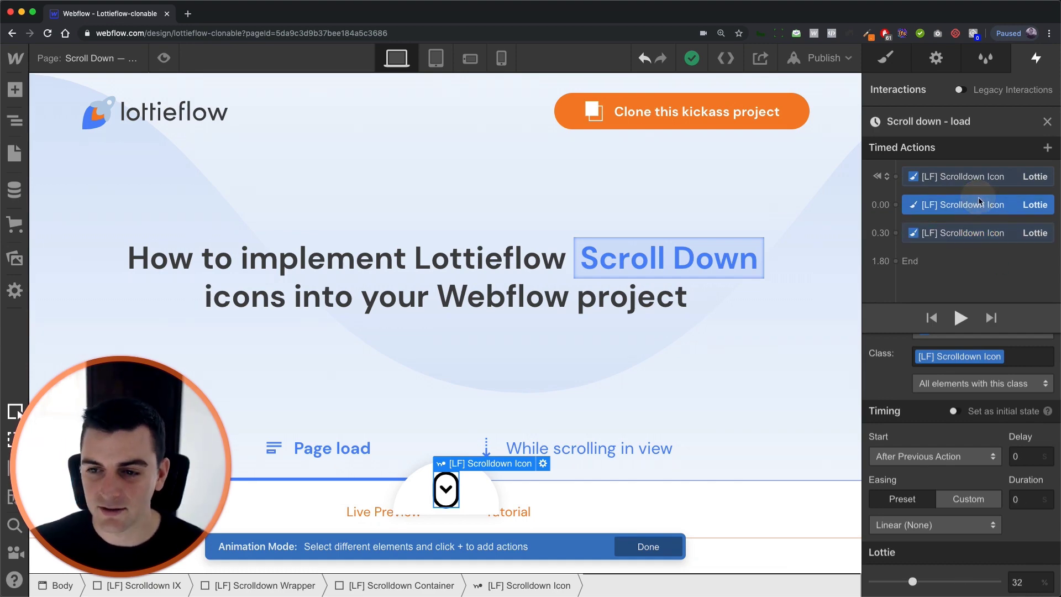
click(977, 237)
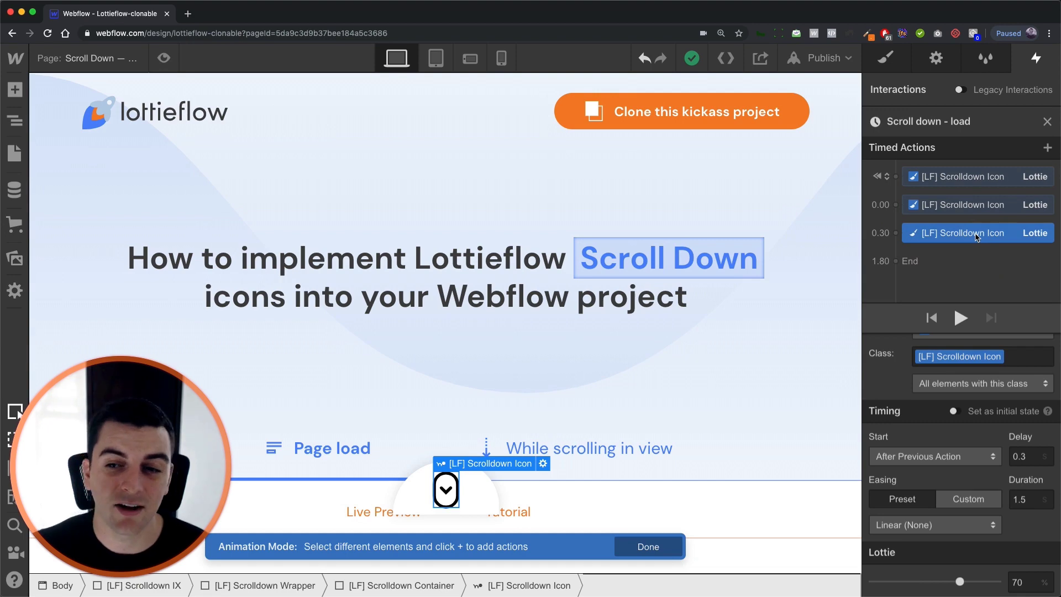
click(973, 206)
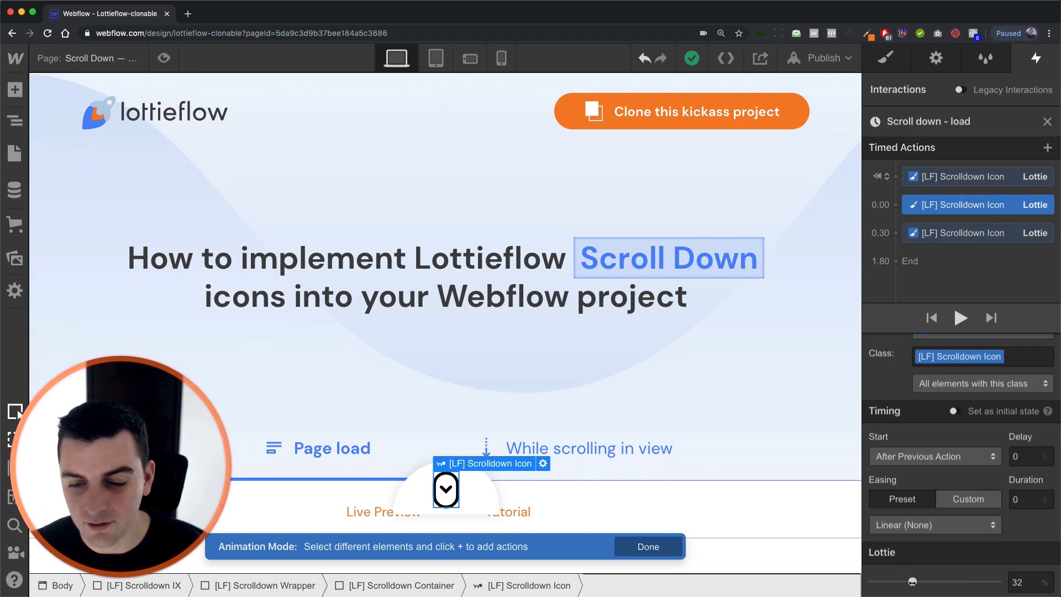
Set the 0.00 action's Lottie progress to 32%, preview the animation, and close the editor.
mouse_move(912, 582)
mouse_down()
mouse_move(872, 582)
mouse_move(961, 587)
mouse_move(916, 585)
mouse_up()
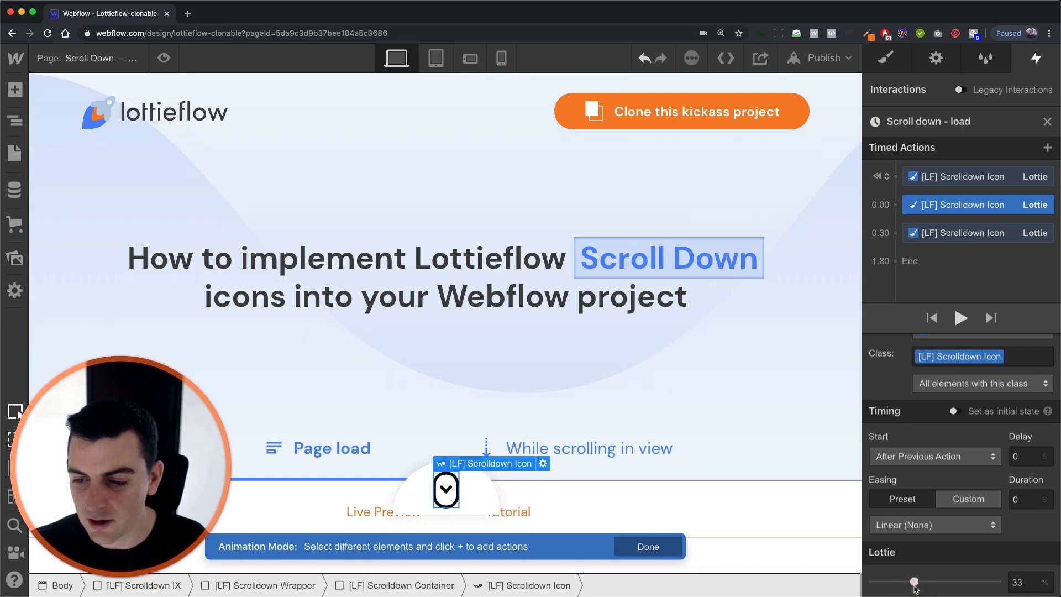
click(915, 583)
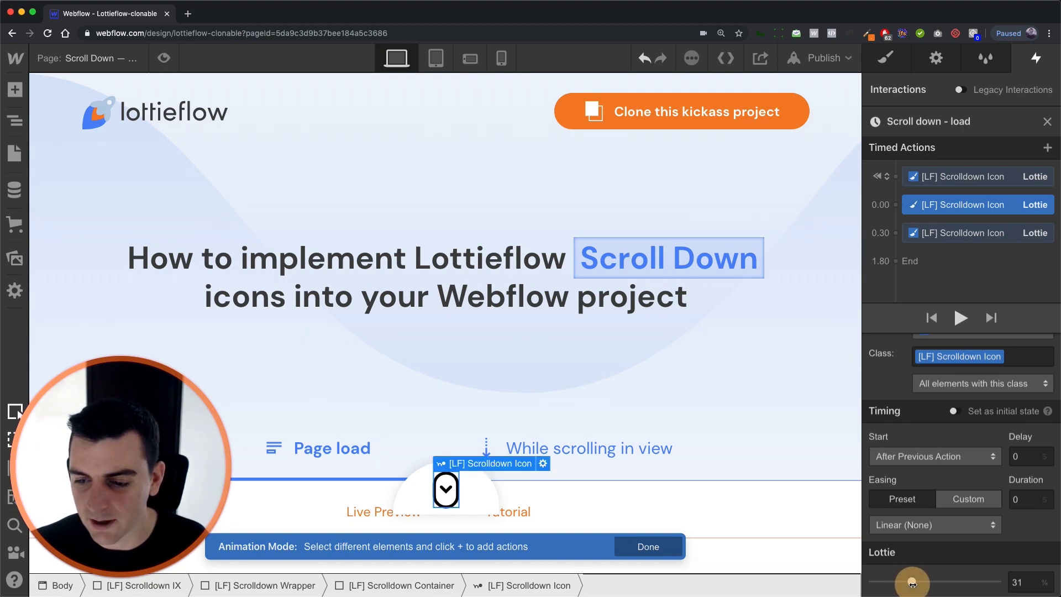
click(1022, 583)
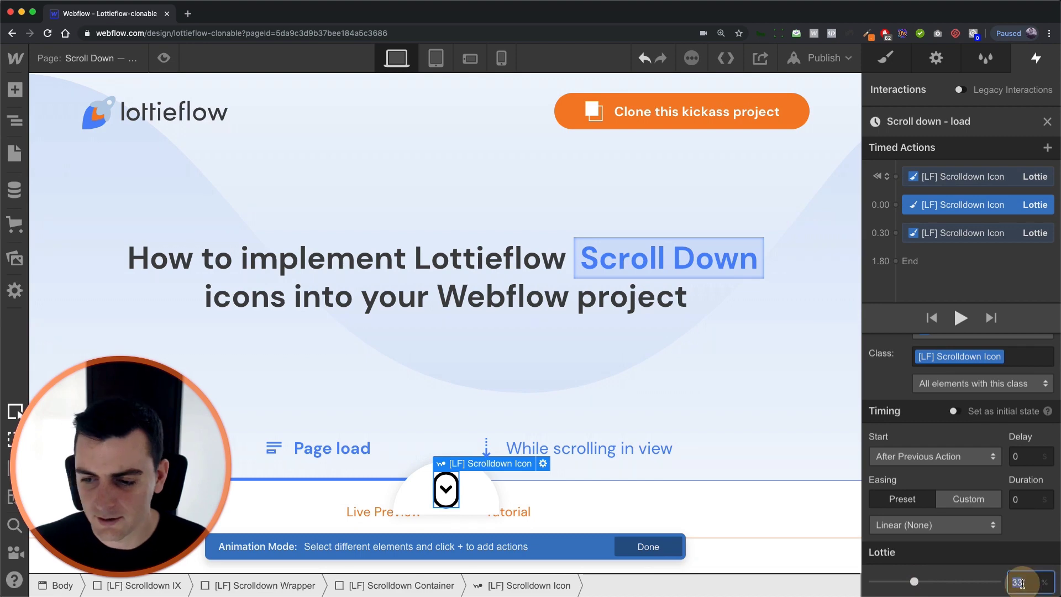
text(32)
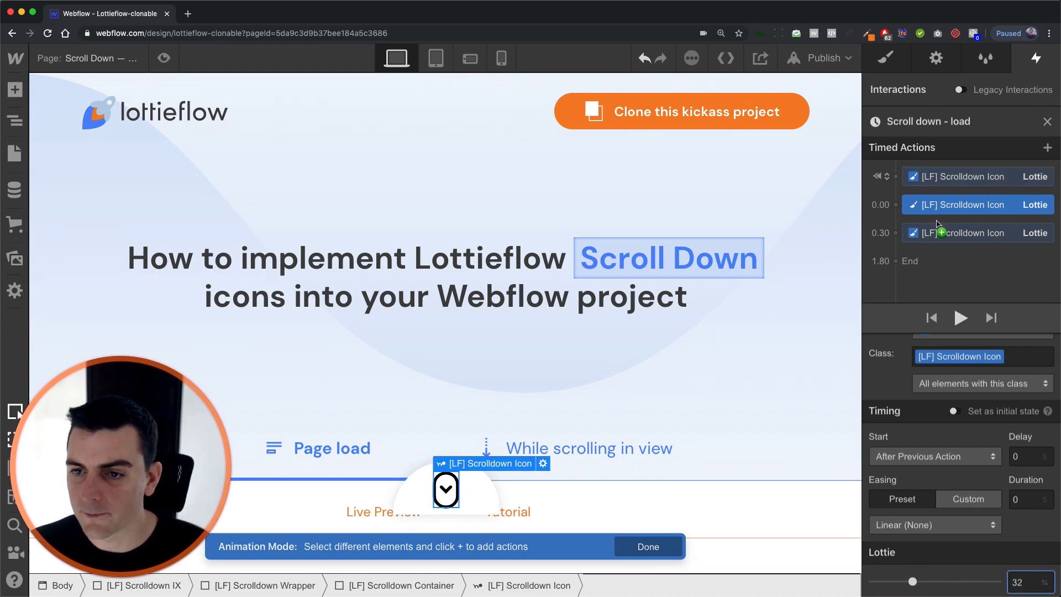
click(937, 233)
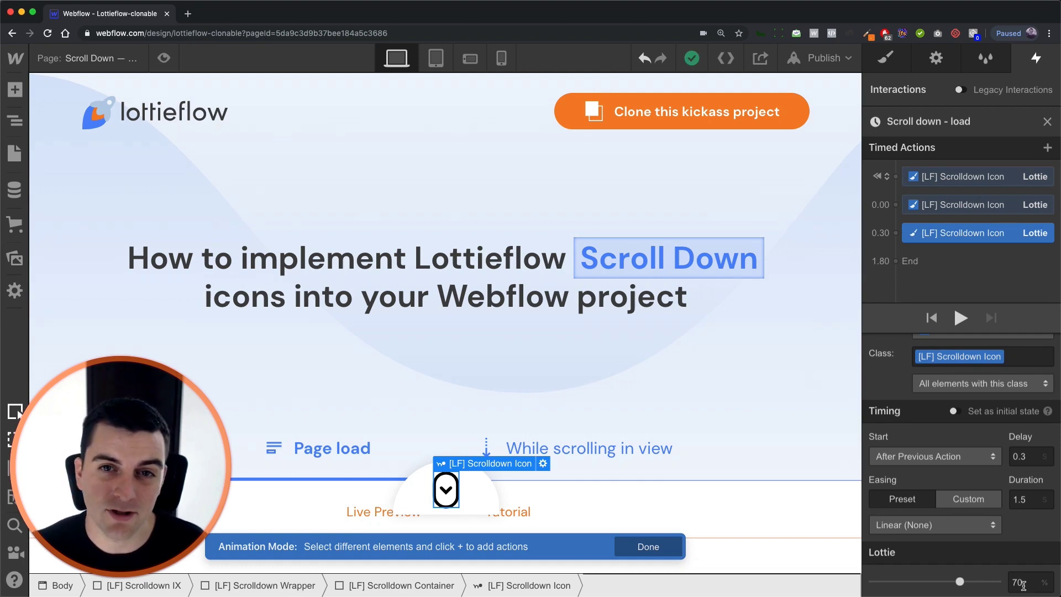
click(961, 319)
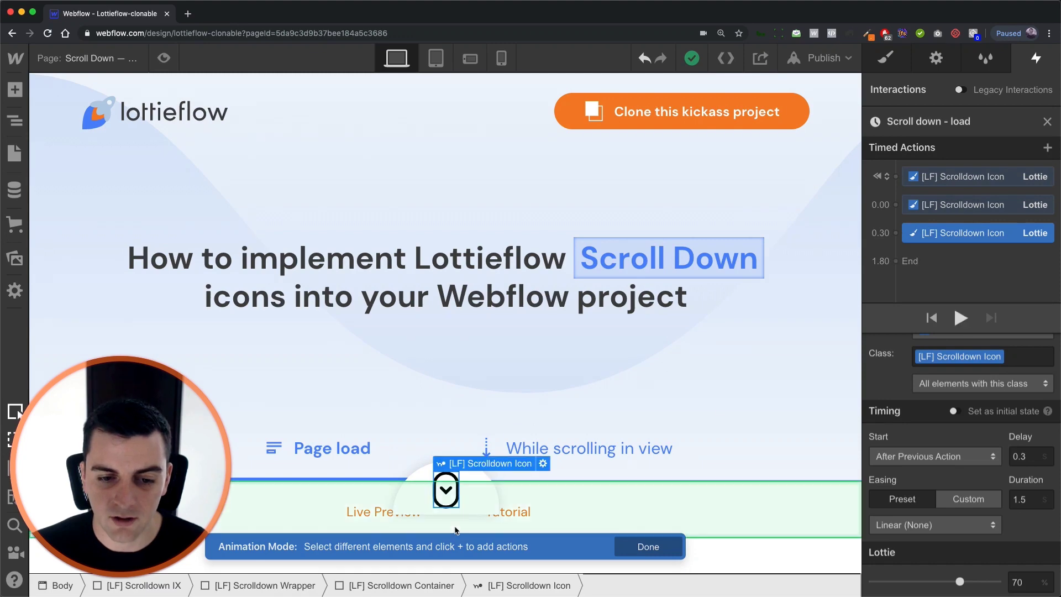
click(1047, 121)
Preview the looping page-load animation of the scroll-down icon.
scroll(948, 392, down, 6)
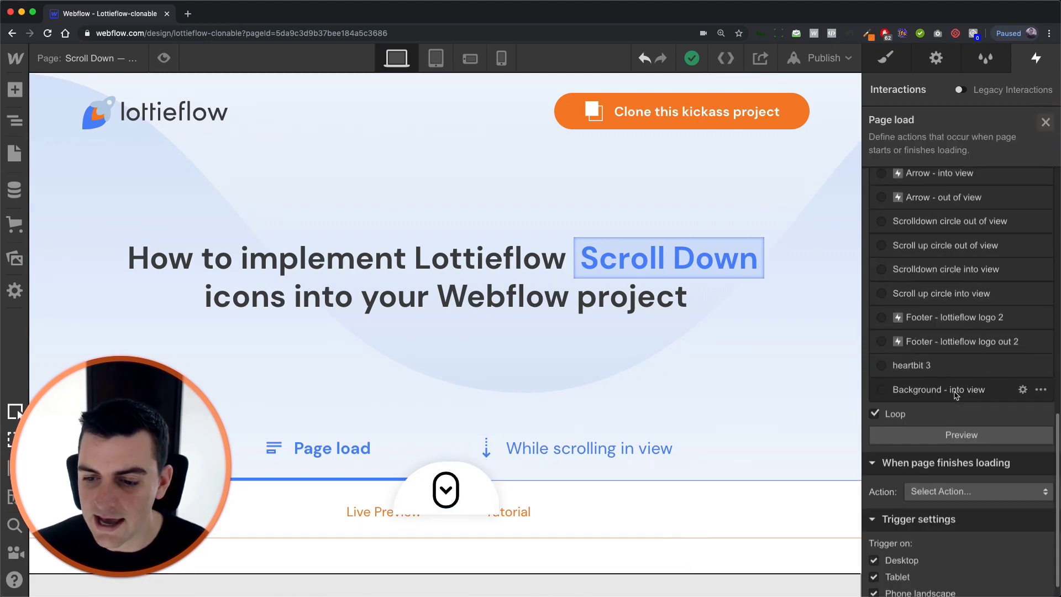
click(913, 409)
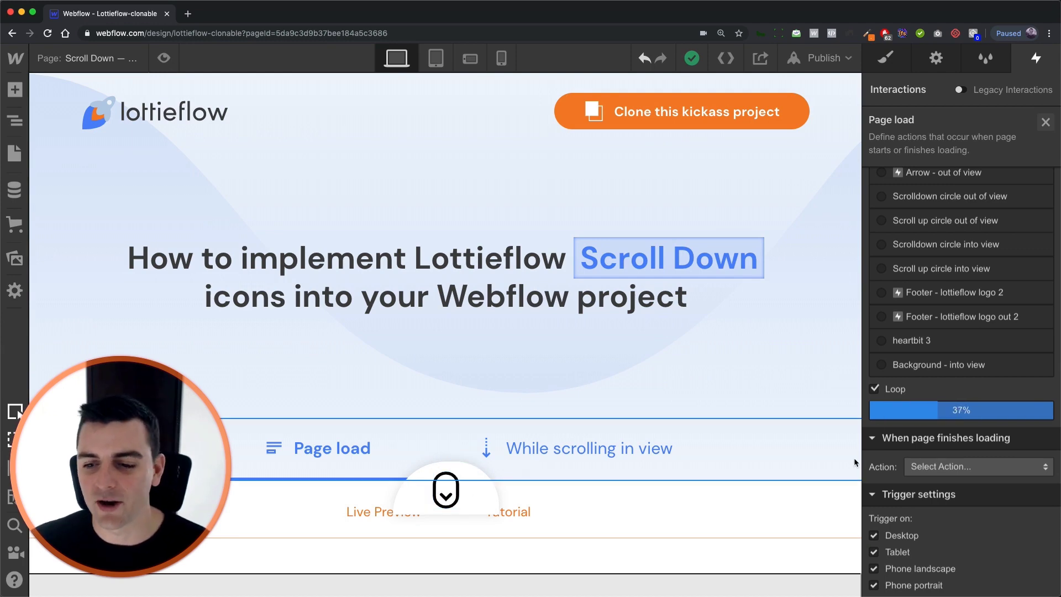
Reset the Scrolldown Wrapper's 71 px bottom margin to 0, then select Scrolldown Trigger in the Navigator.
click(1046, 123)
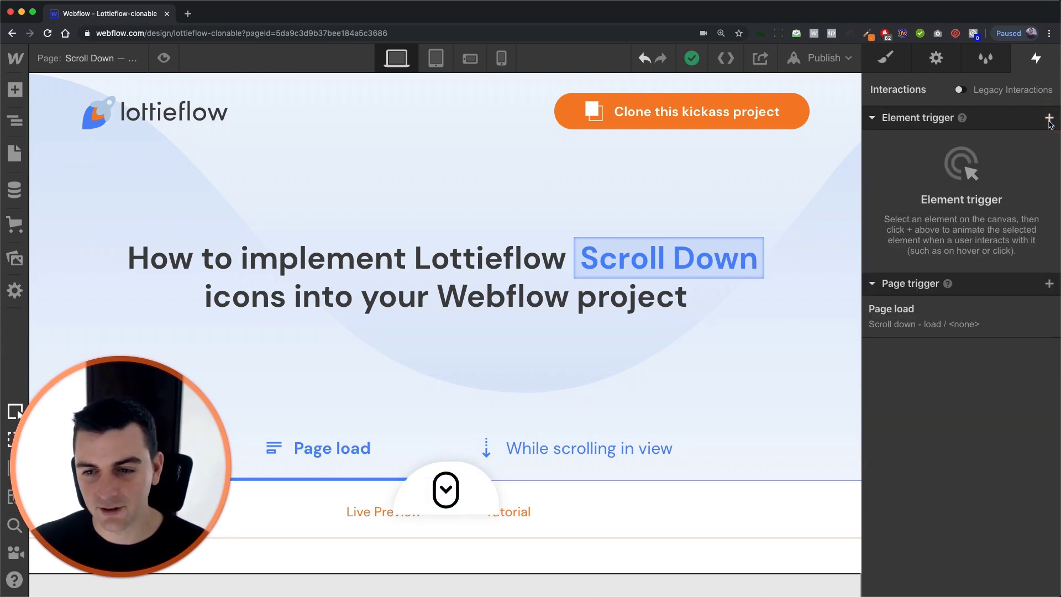
click(468, 481)
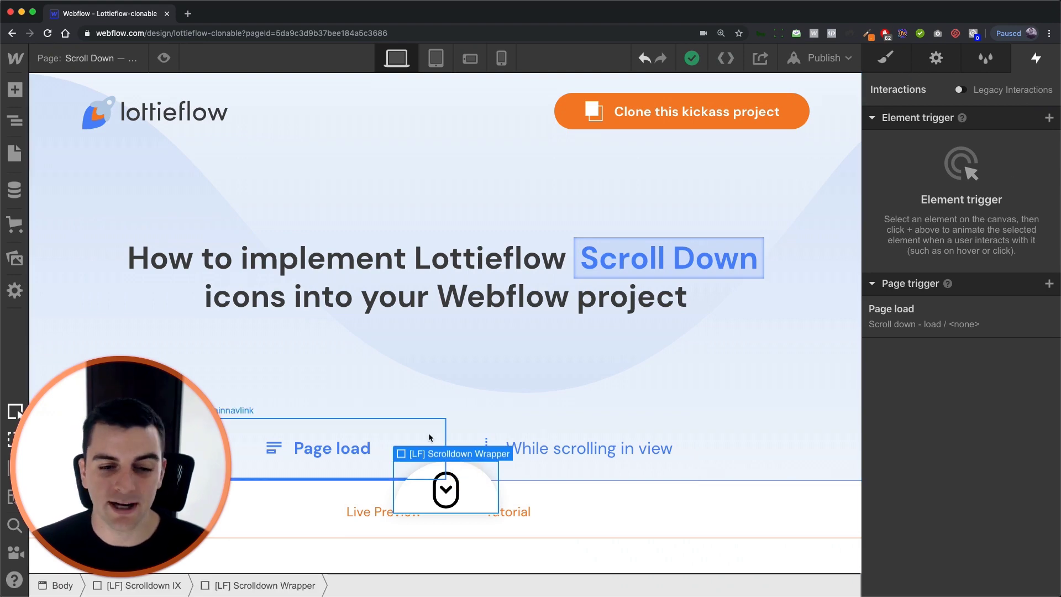
click(885, 58)
click(961, 347)
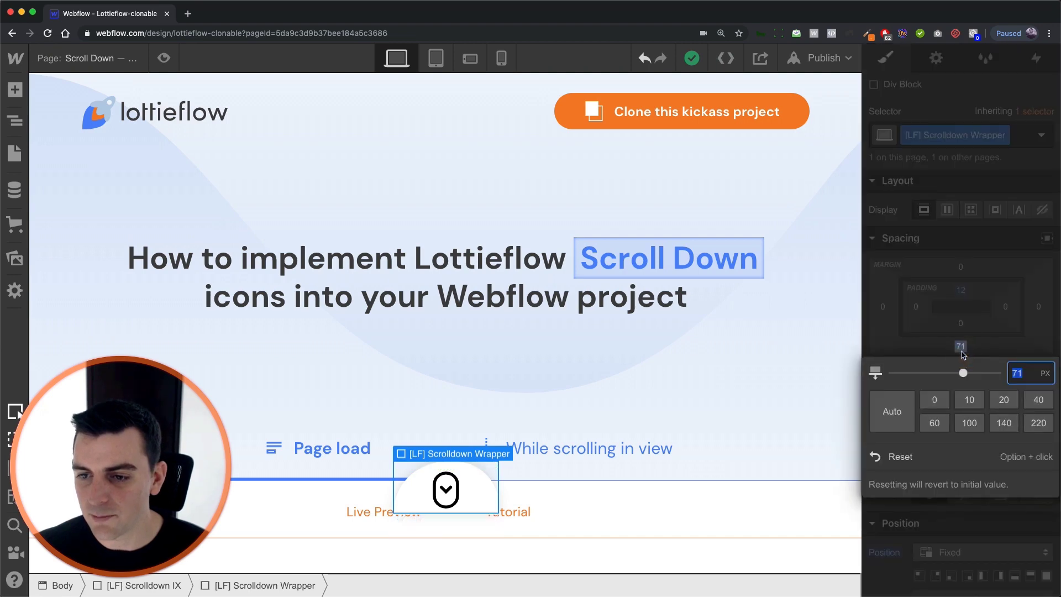
click(915, 461)
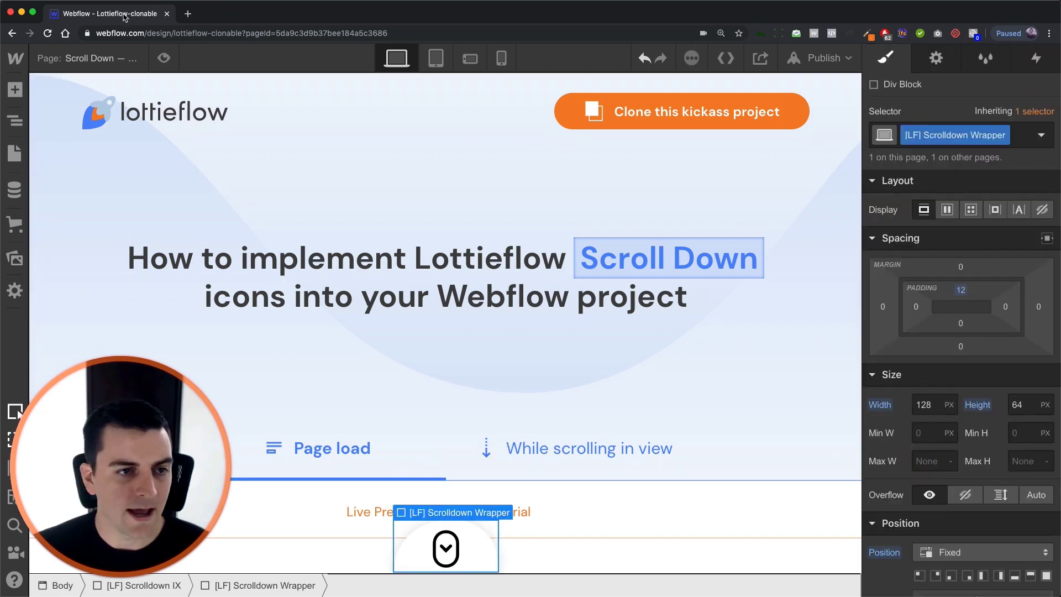
click(17, 122)
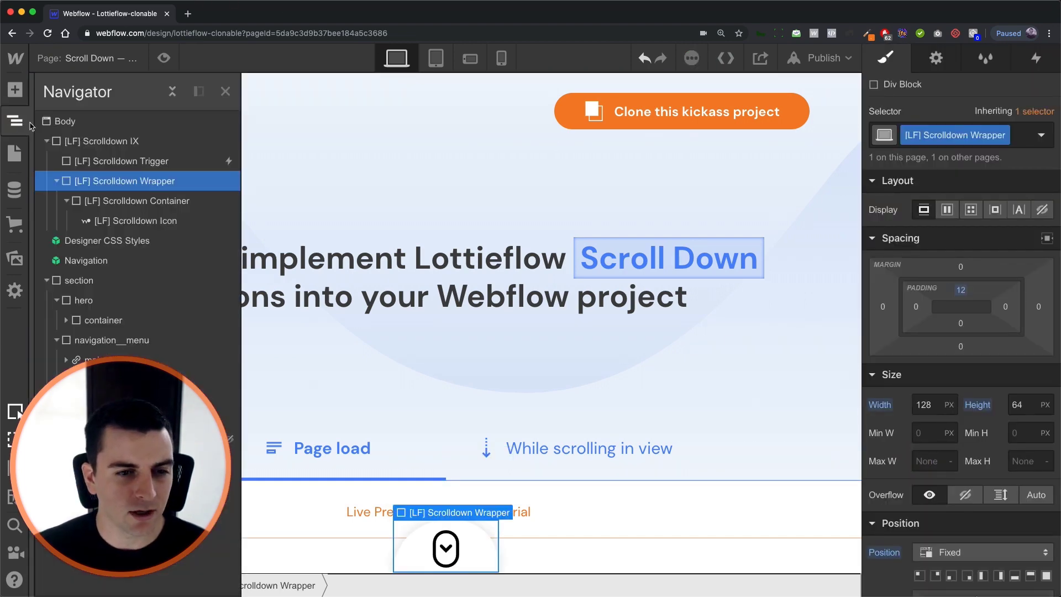
click(159, 161)
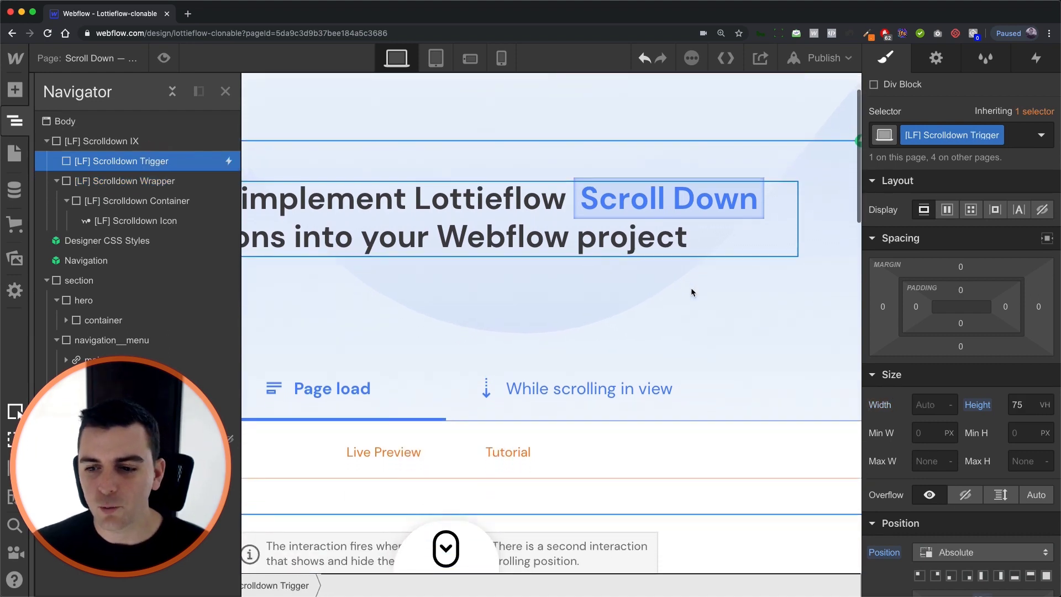
Show the [LF] Scrolldown Trigger's interactions and its list of element trigger types.
scroll(928, 466, down, 3)
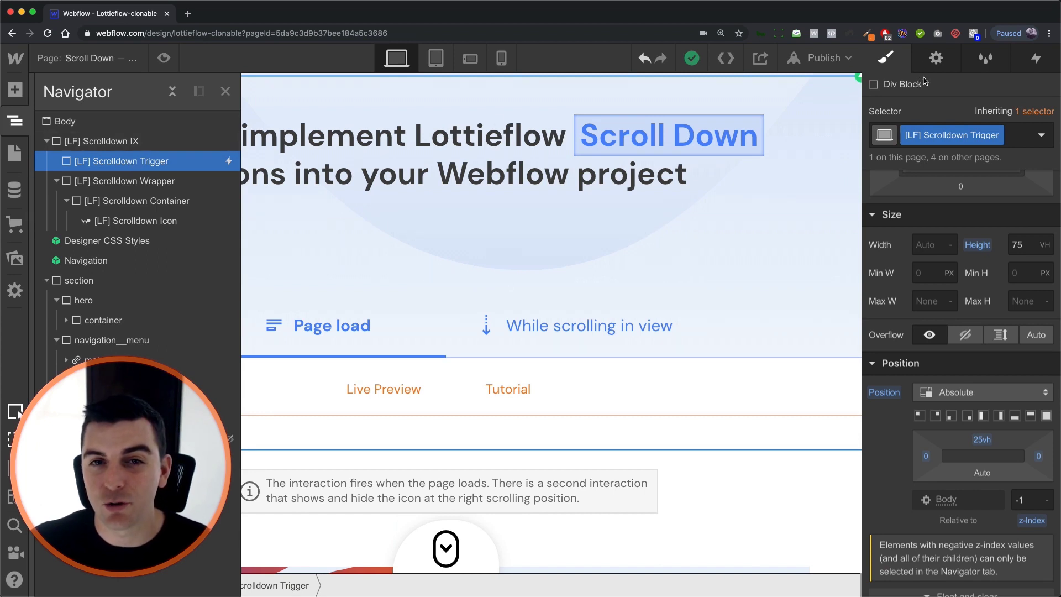
click(1037, 57)
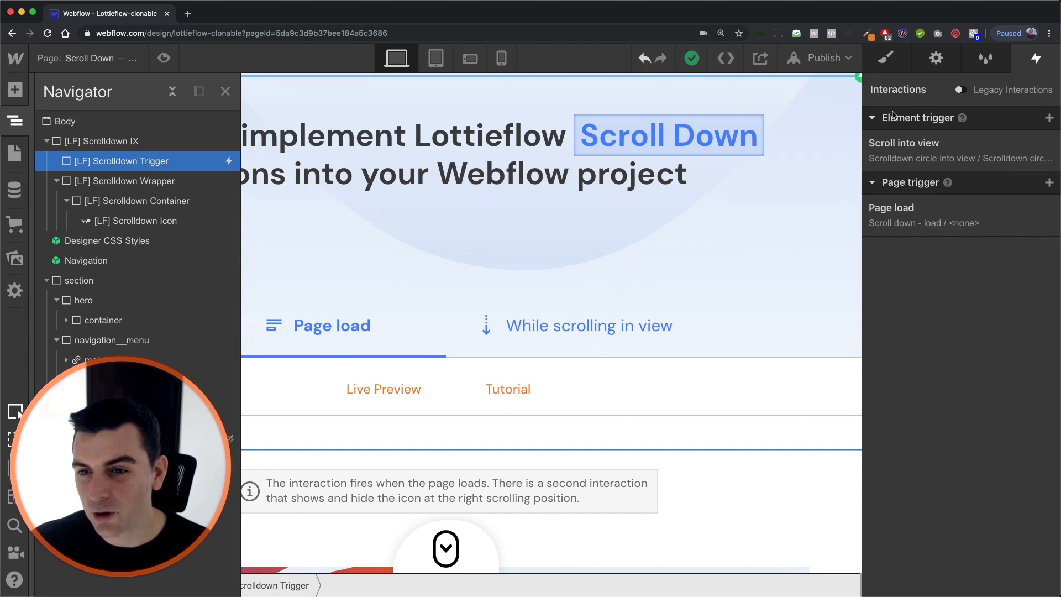
click(1049, 118)
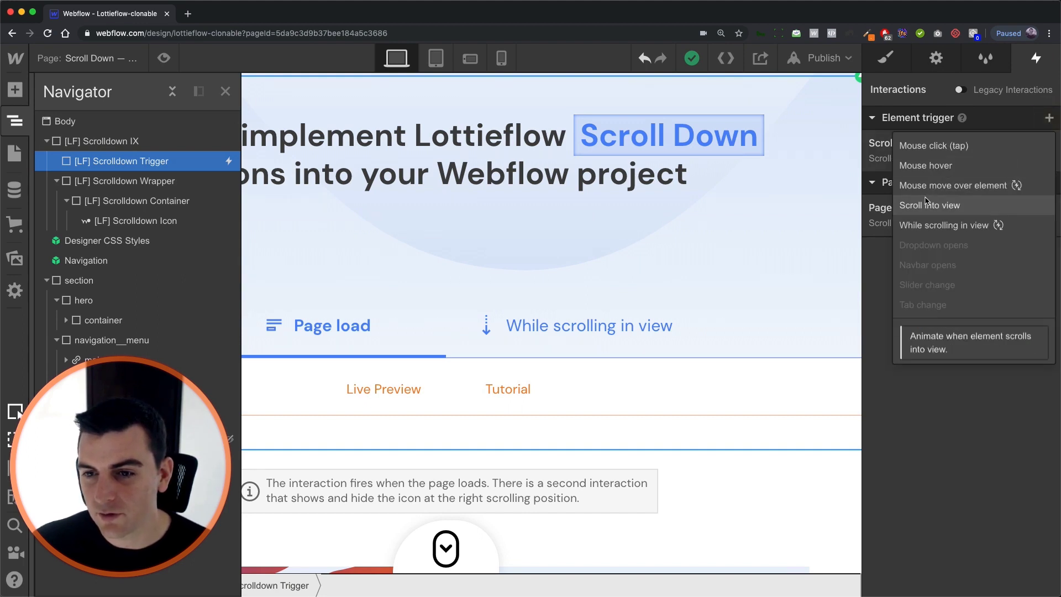
Open the existing Scroll into view trigger and its 'Scrolldown circle into view' animation.
click(889, 133)
click(891, 155)
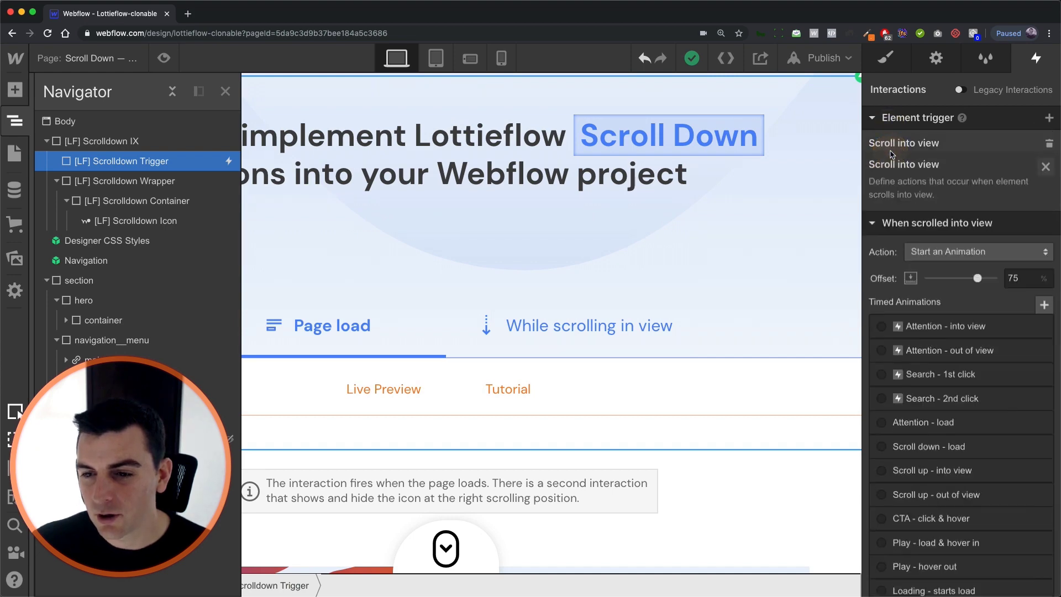
scroll(952, 341, down, 1)
scroll(952, 341, up, 1)
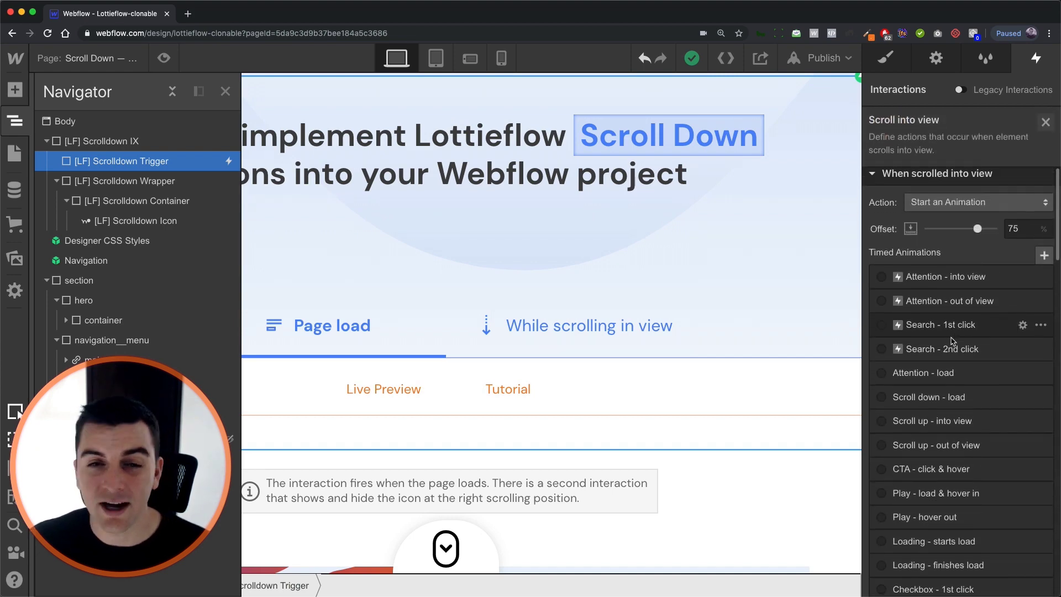
scroll(952, 341, down, 10)
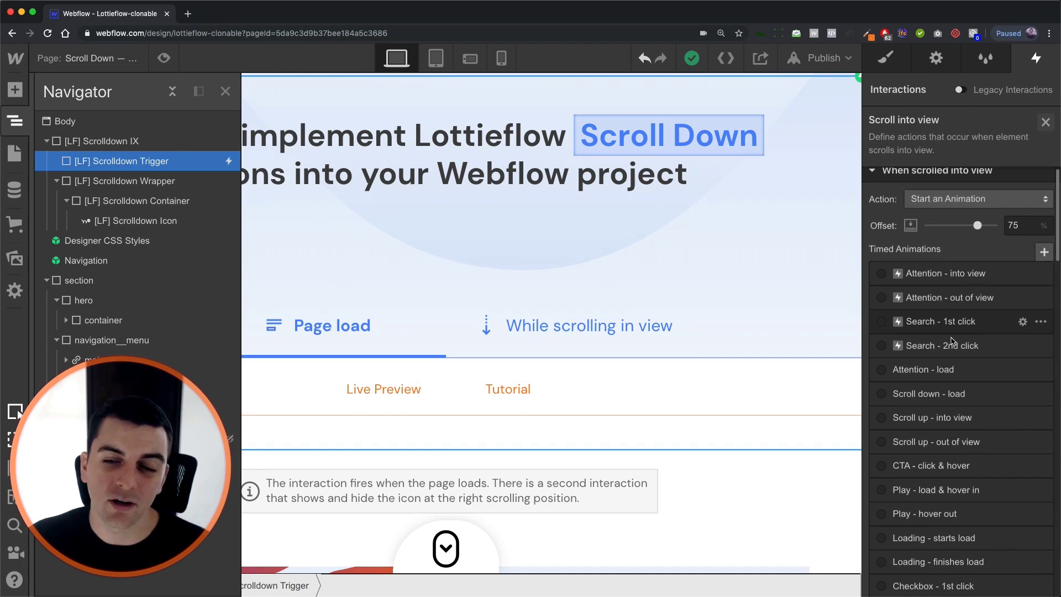
scroll(953, 339, down, 4)
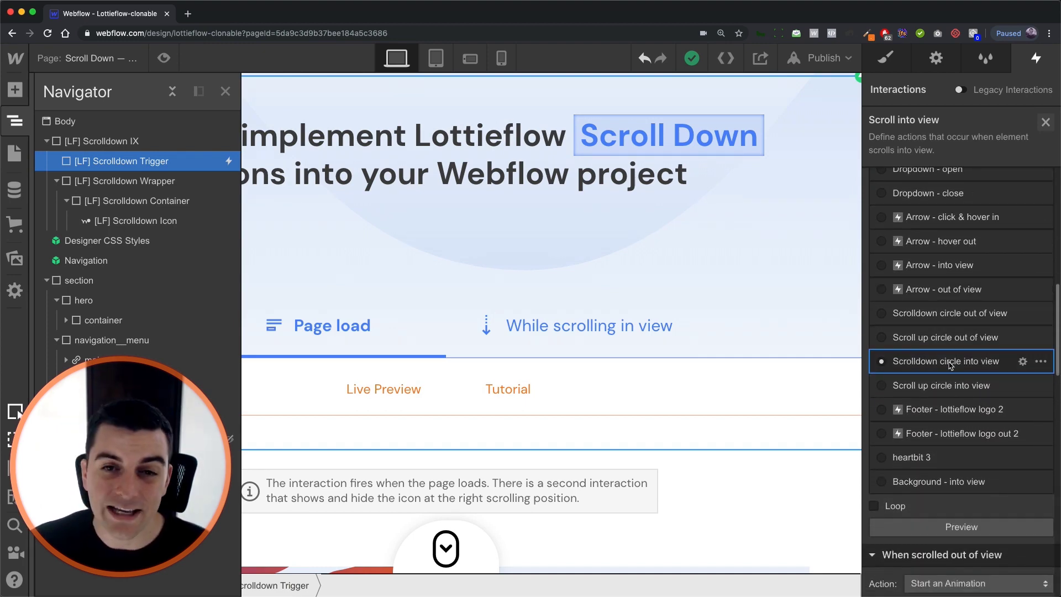
click(950, 362)
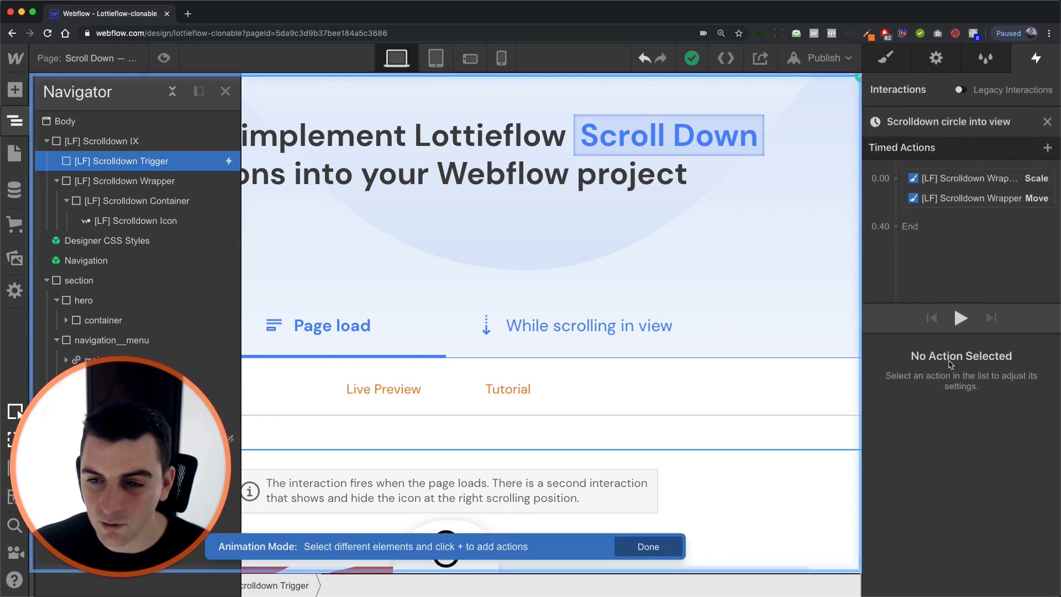
Preview the into-view animation and verify the Move action: X -50%, linear, with previous action.
click(961, 319)
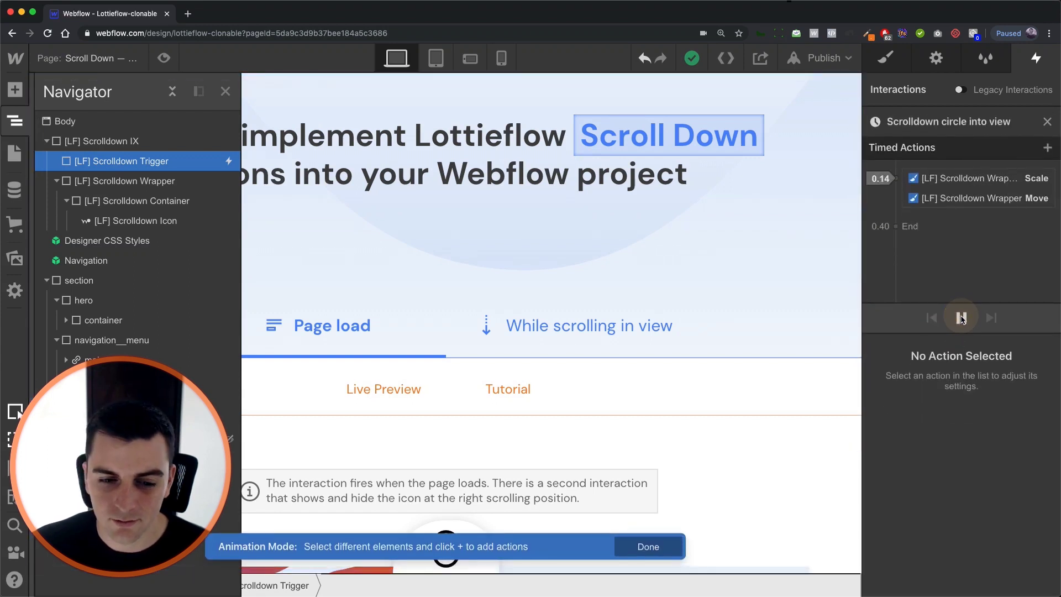
click(963, 183)
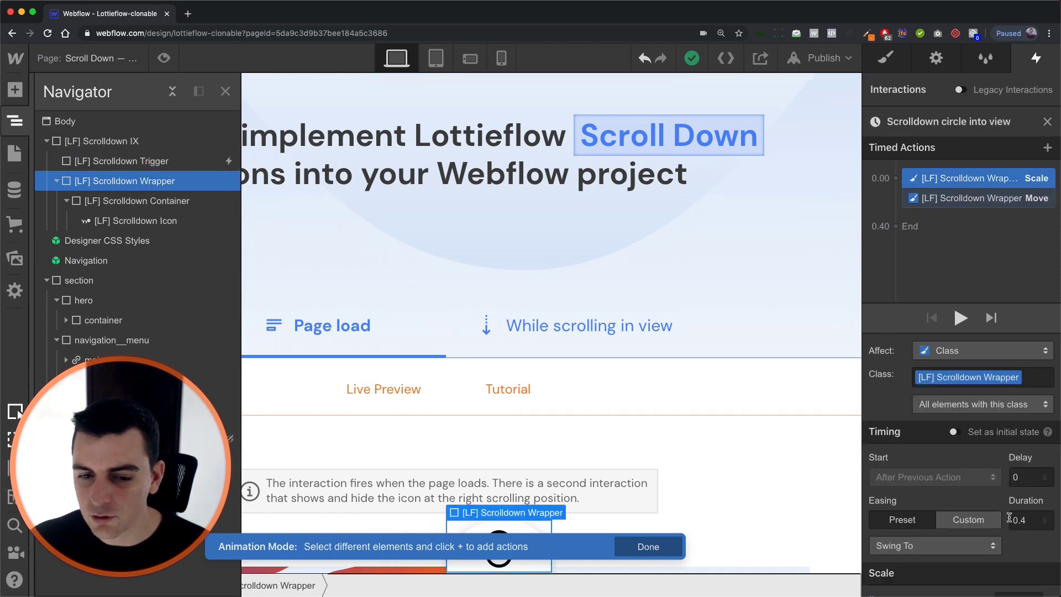
scroll(1010, 518, down, 1)
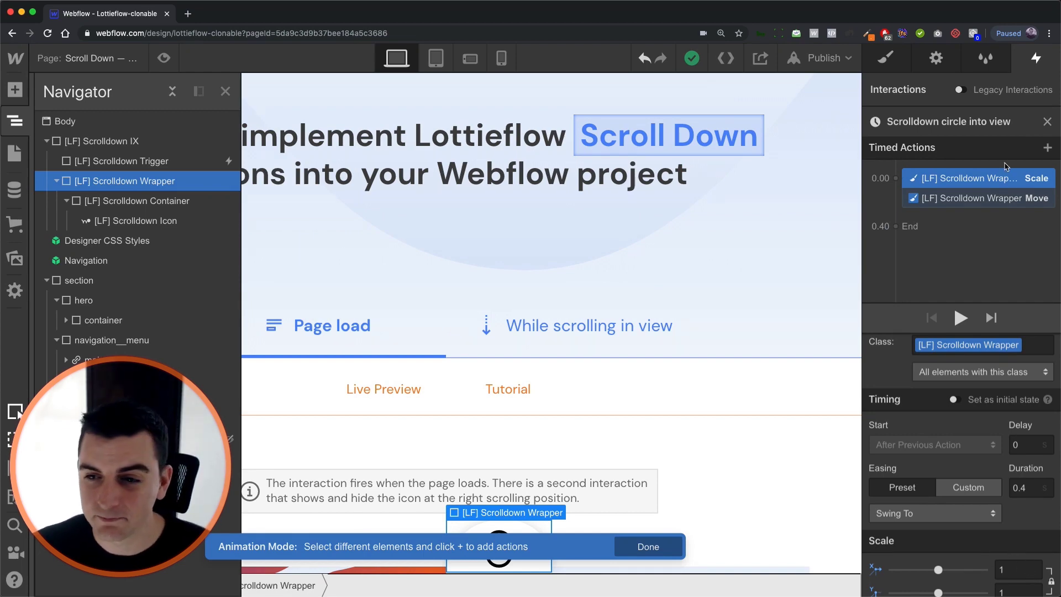
click(988, 198)
scroll(1003, 563, down, 1)
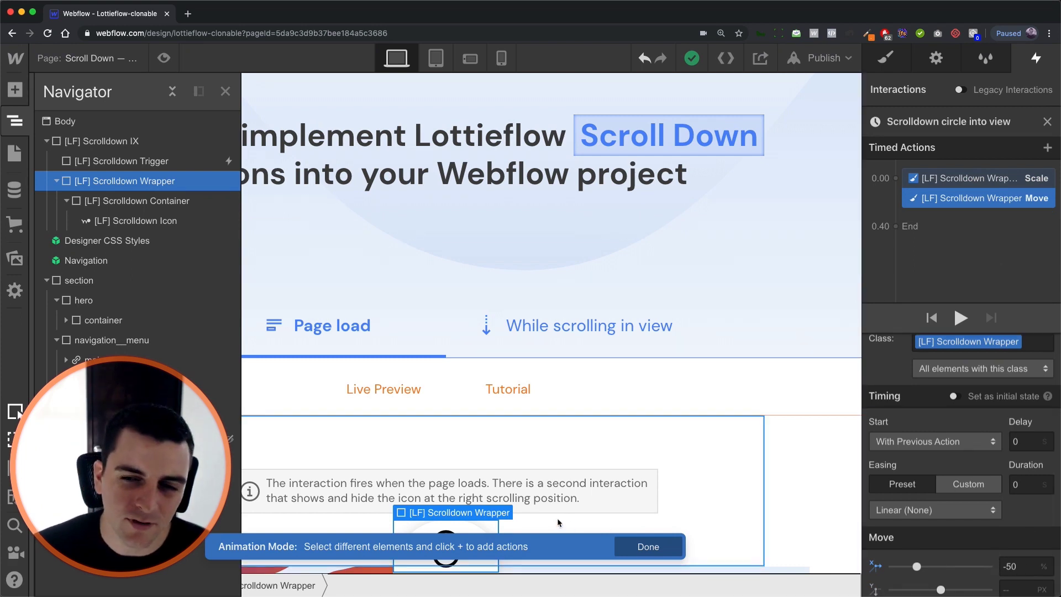
Check the wrapper's Transforms in the Style panel showing Move -50%.
click(886, 57)
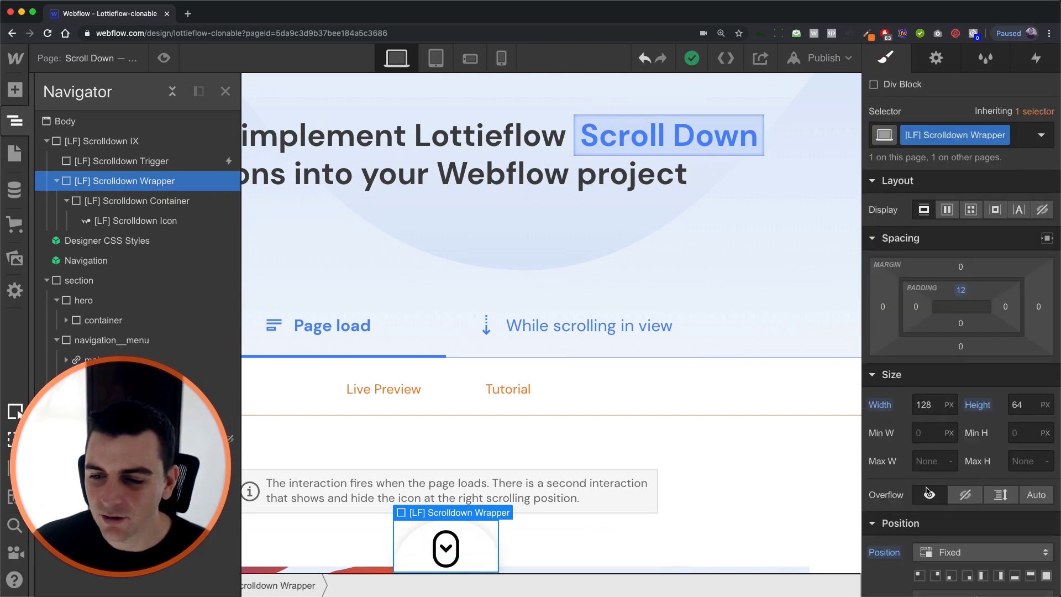
scroll(929, 491, down, 10)
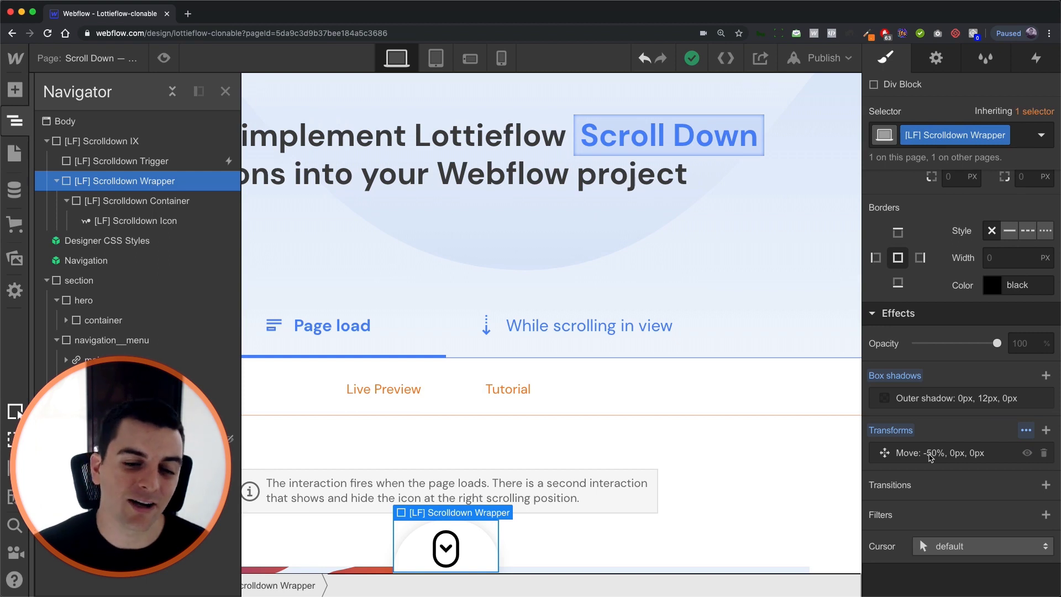
click(1039, 60)
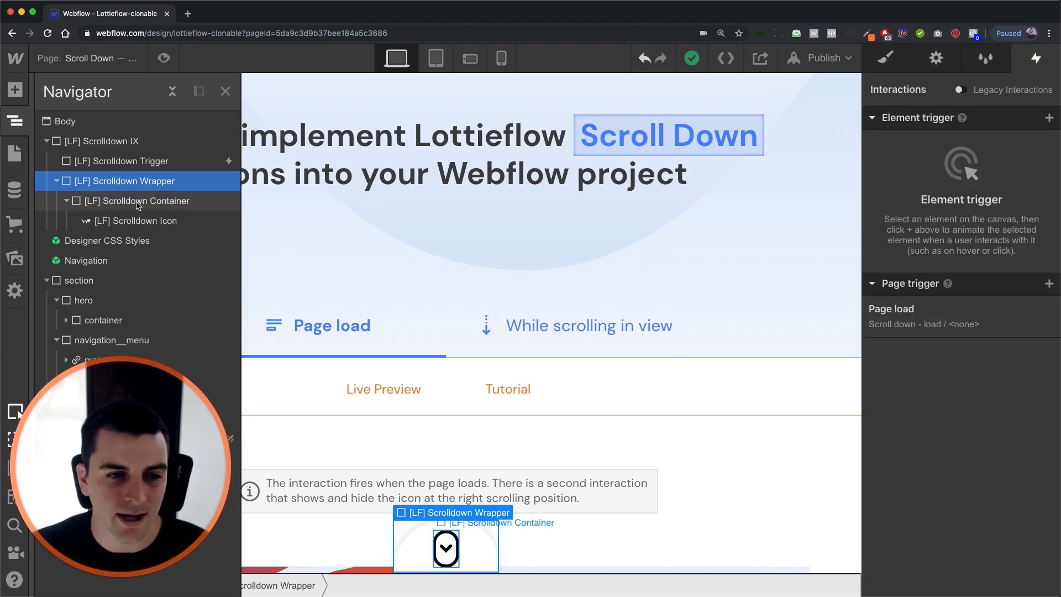
Show the Scroll into view trigger settings for [LF] Scrolldown Trigger.
click(154, 168)
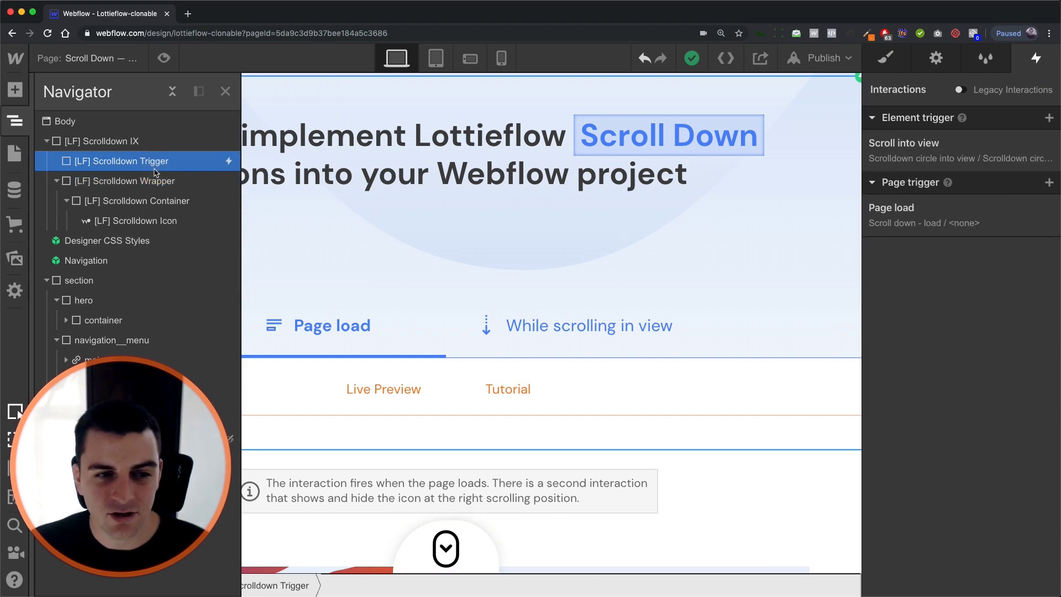
click(905, 160)
scroll(974, 408, down, 10)
scroll(974, 407, down, 4)
scroll(968, 387, up, 6)
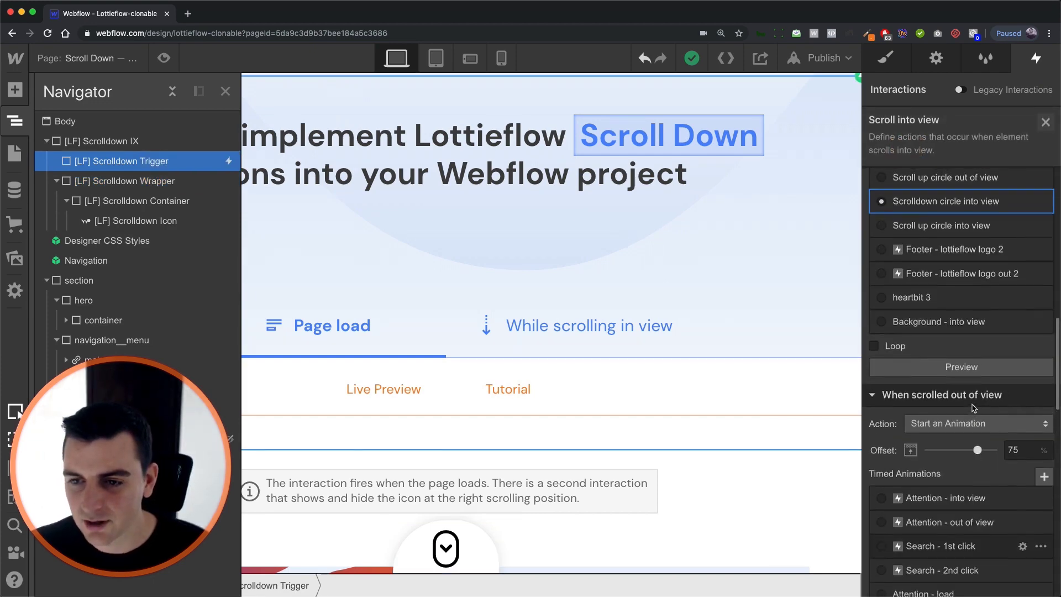
click(966, 331)
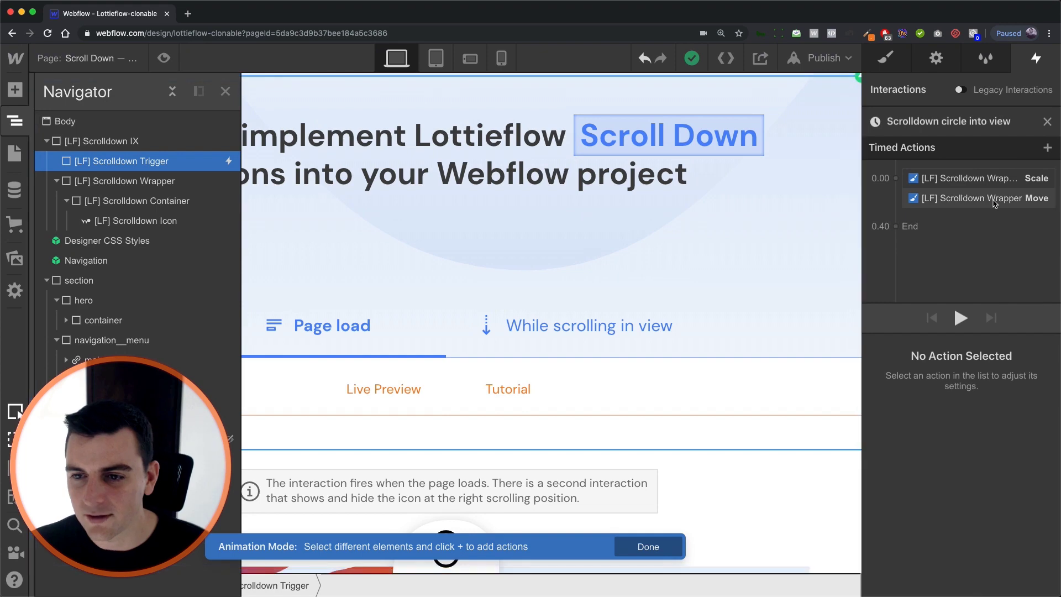
click(993, 201)
key(Delete)
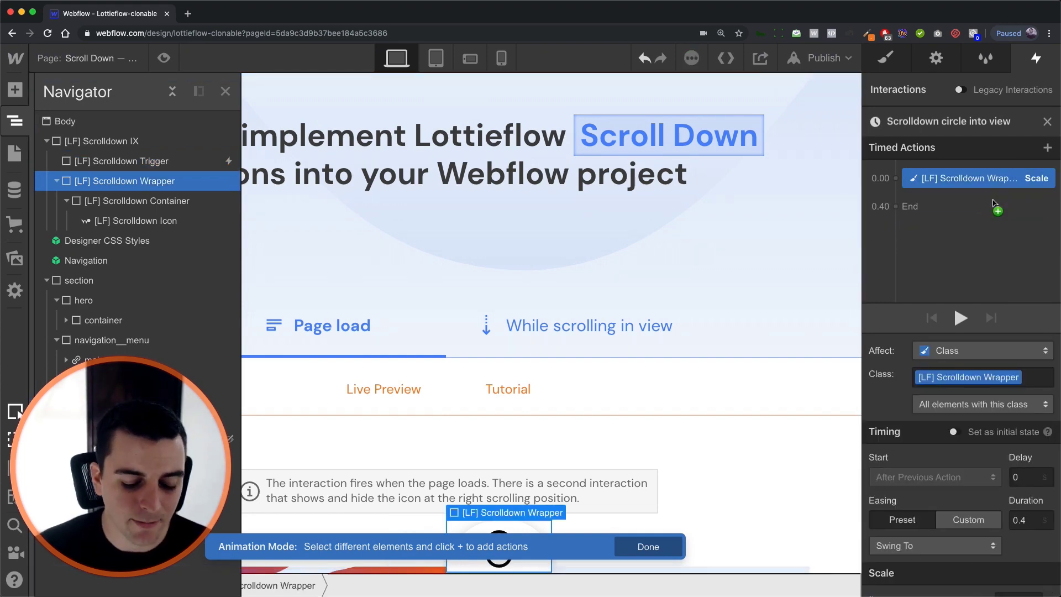
key(super+z)
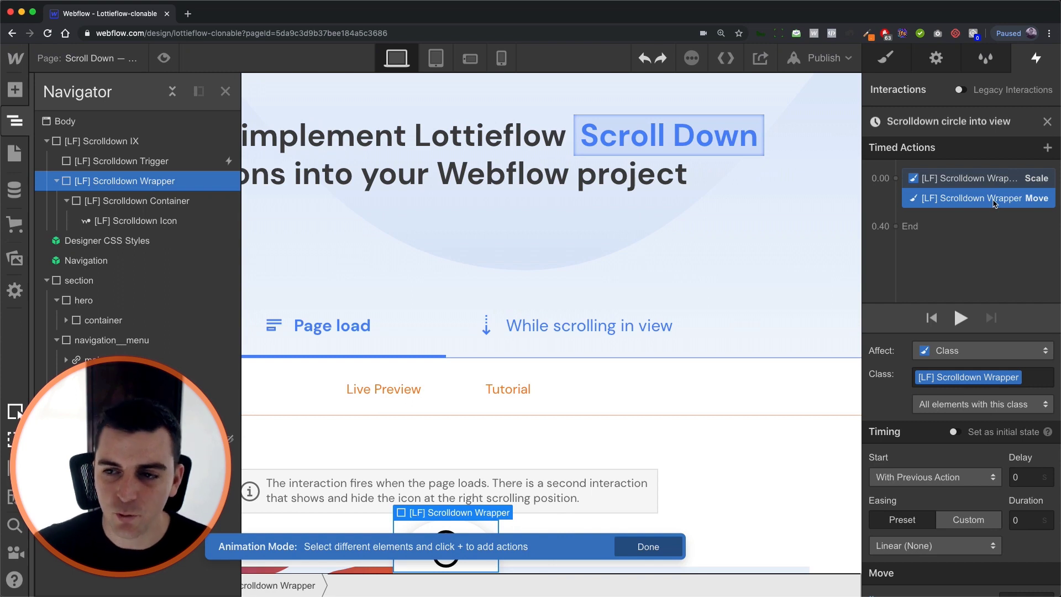
click(993, 201)
click(962, 179)
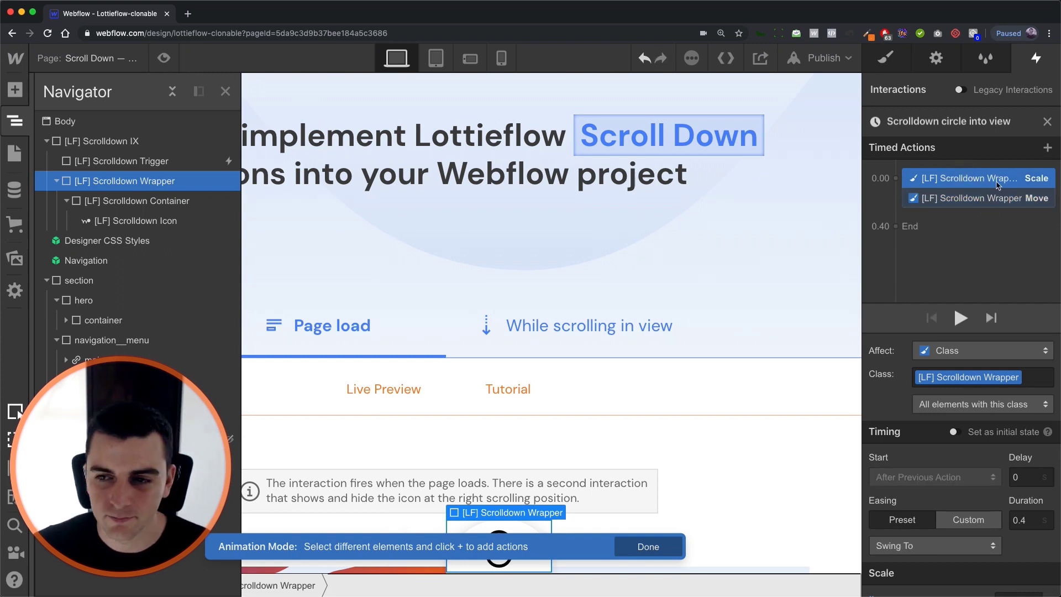
click(989, 199)
scroll(1031, 343, down, 1)
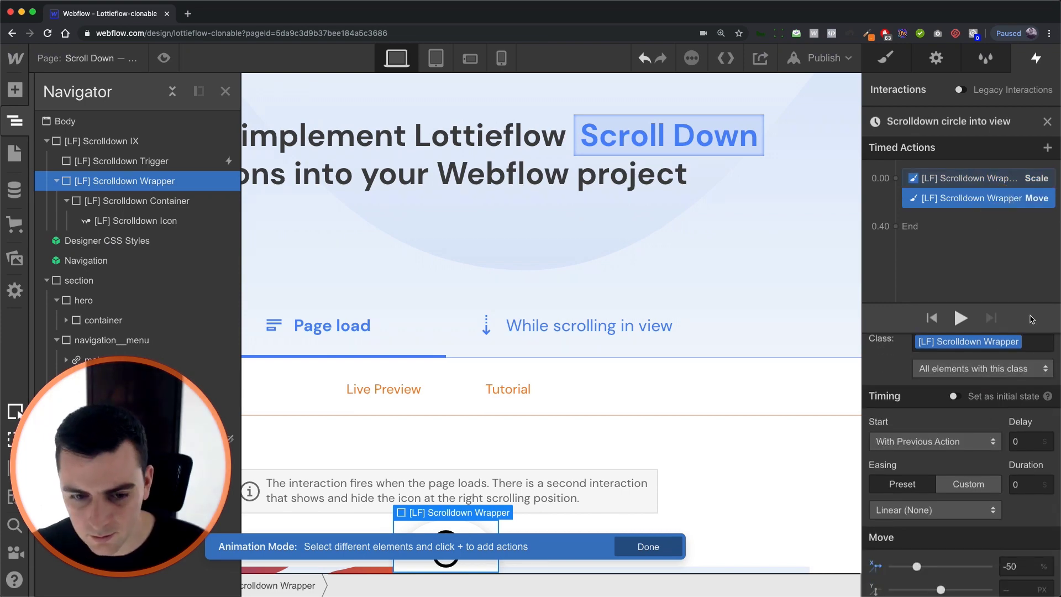
click(1048, 121)
scroll(961, 357, down, 6)
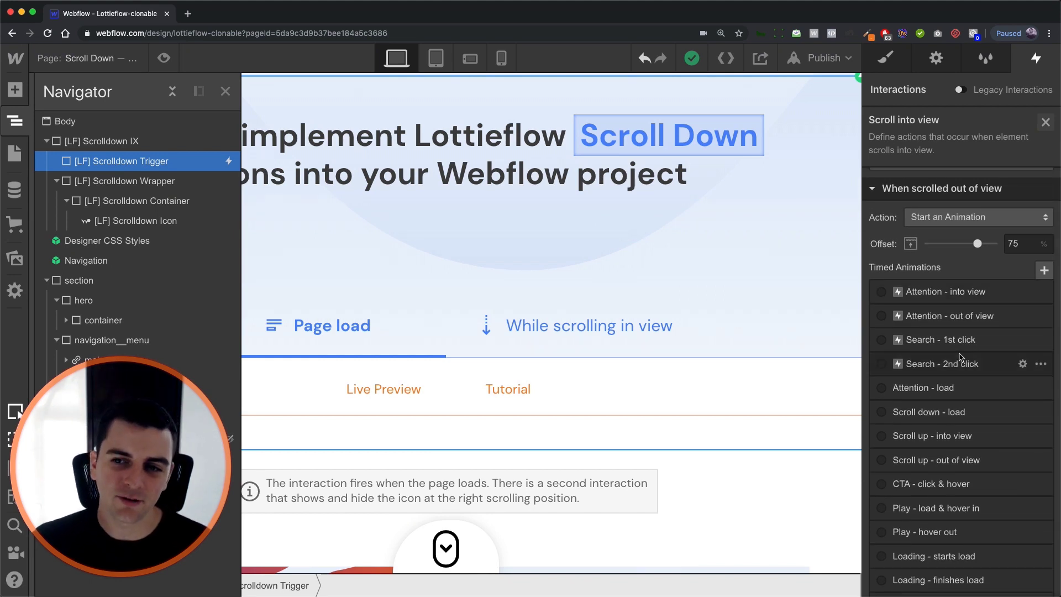
Inspect the out-of-view animation's Scale and Move (X -50%, linear) actions, then preview it.
scroll(961, 357, down, 6)
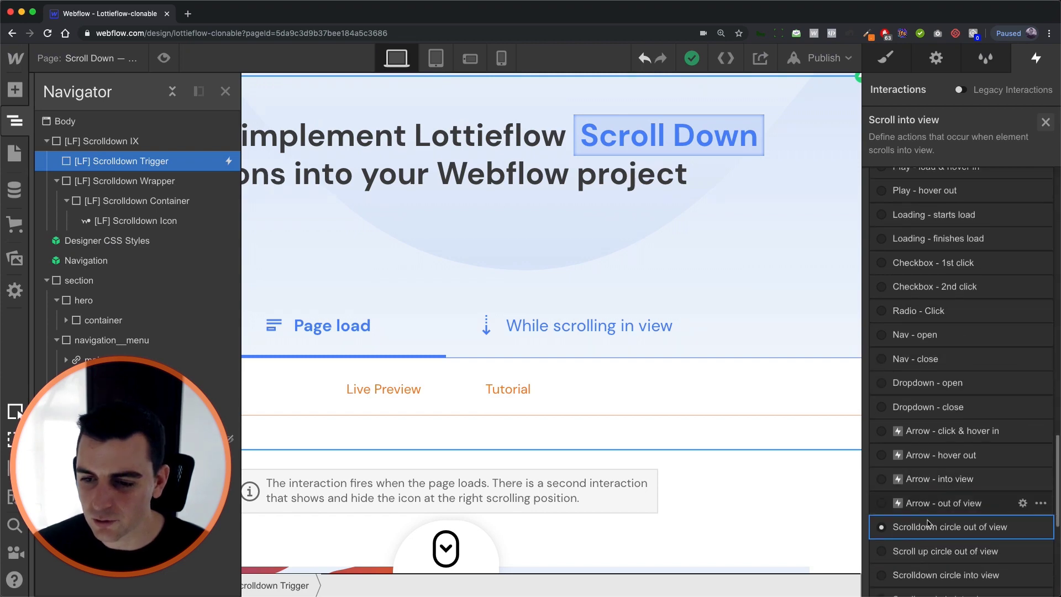
click(1023, 531)
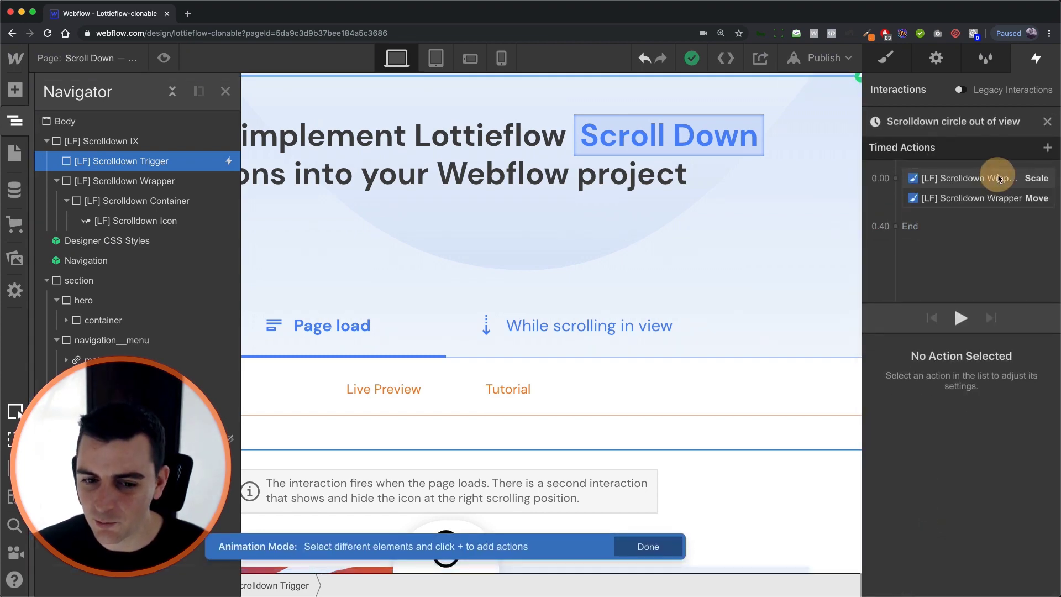
click(1001, 177)
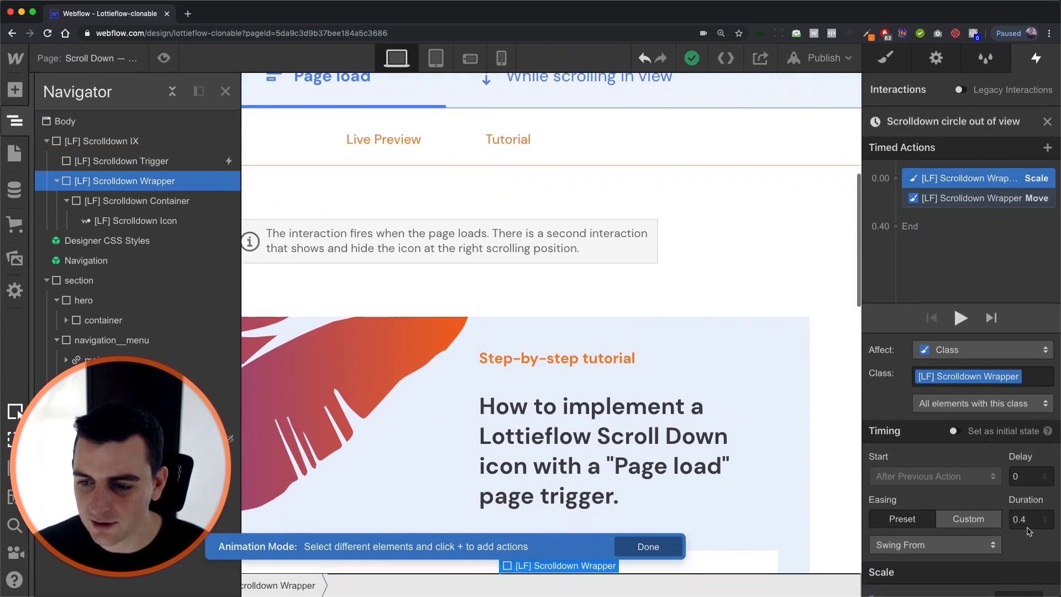
scroll(1034, 489, down, 1)
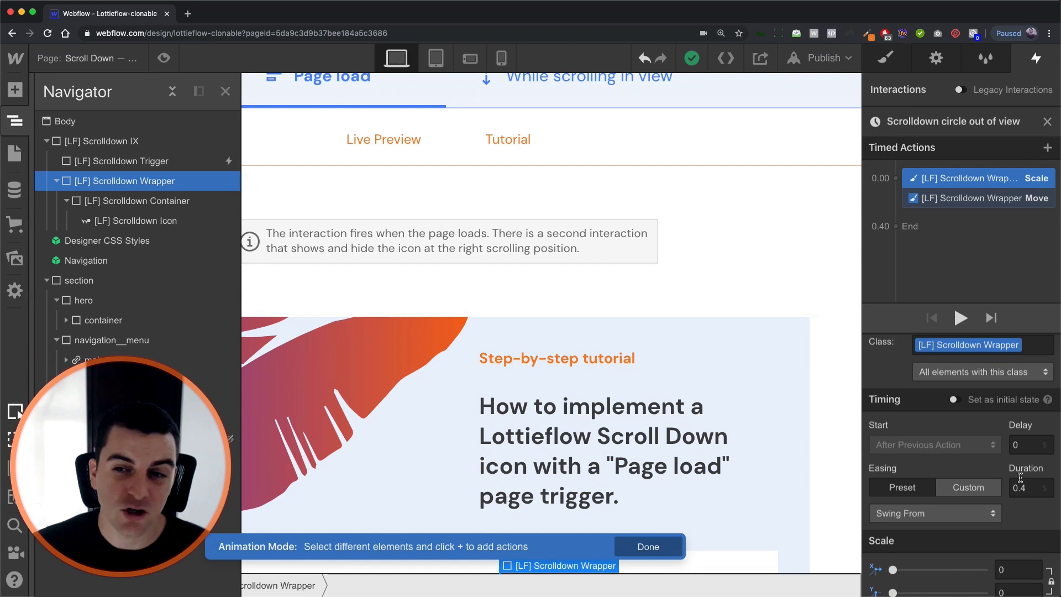
click(1018, 206)
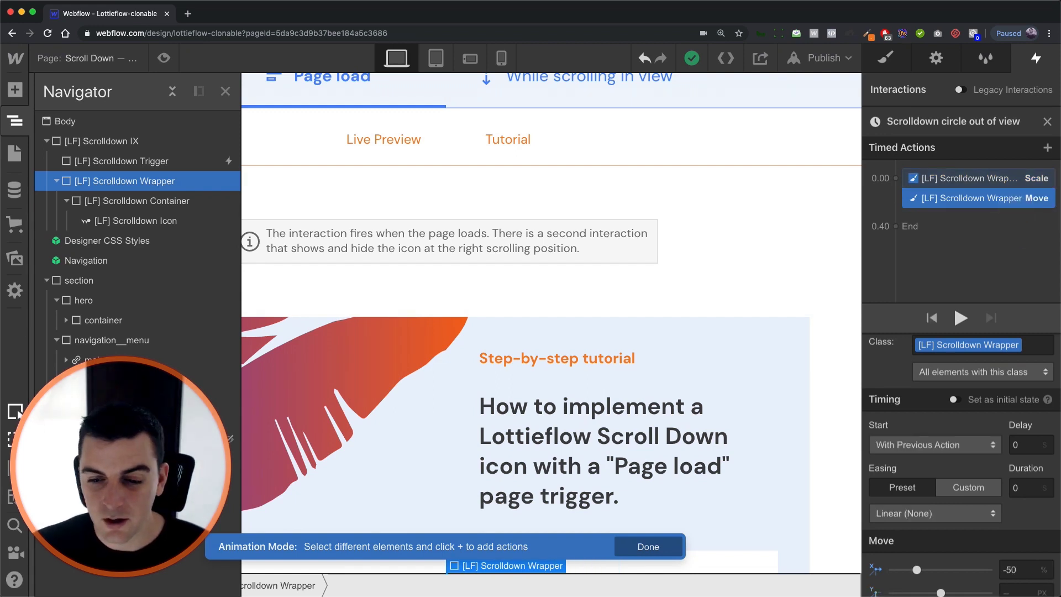
scroll(1031, 513, down, 1)
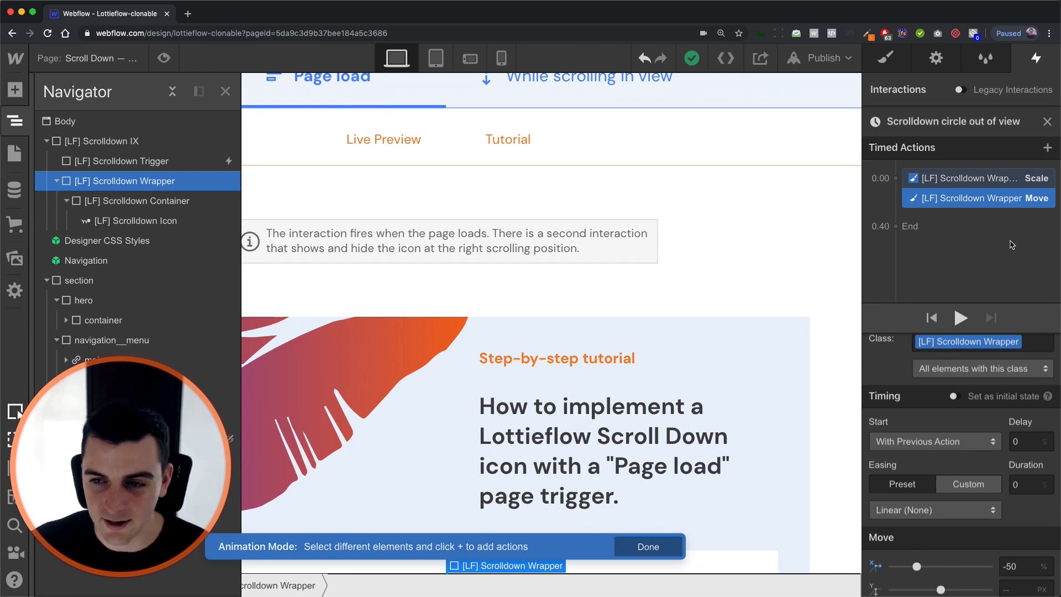
click(961, 319)
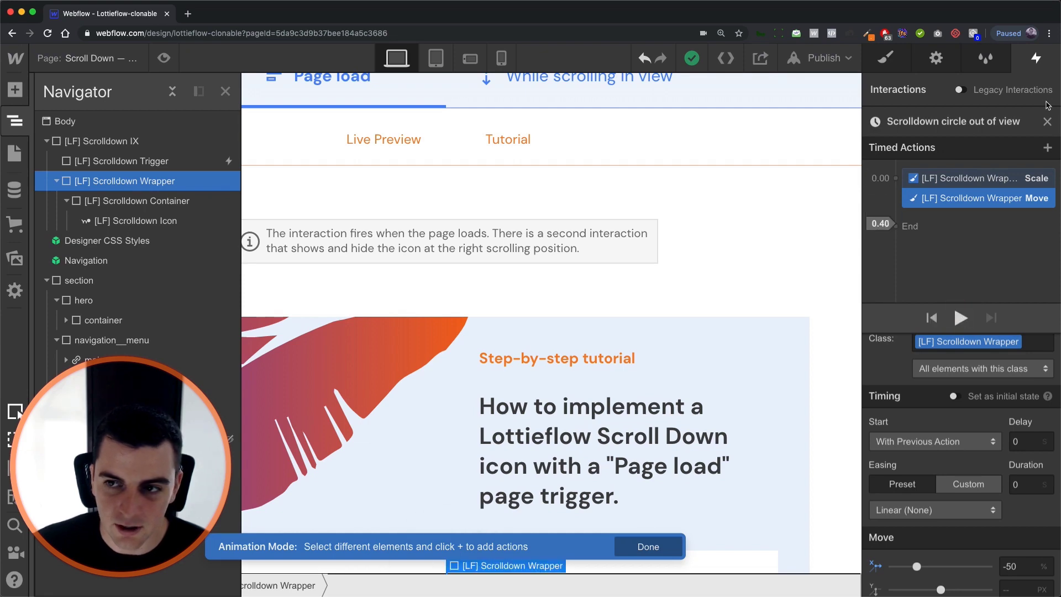
Close the out-of-view animation editor and preview the scroll-into-view animation.
click(1047, 122)
scroll(973, 481, down, 4)
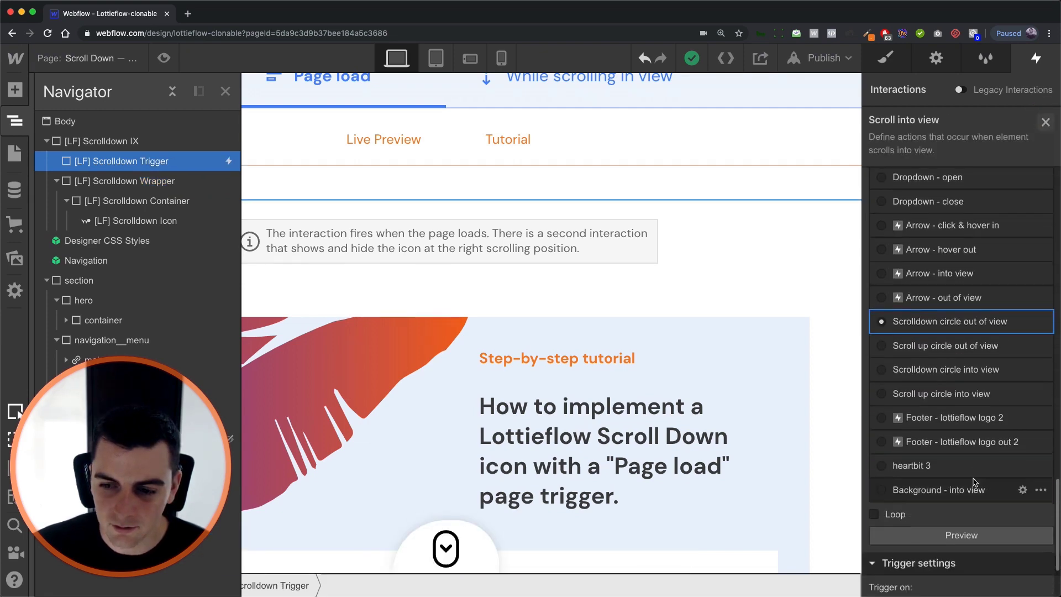
click(956, 535)
scroll(956, 541, up, 10)
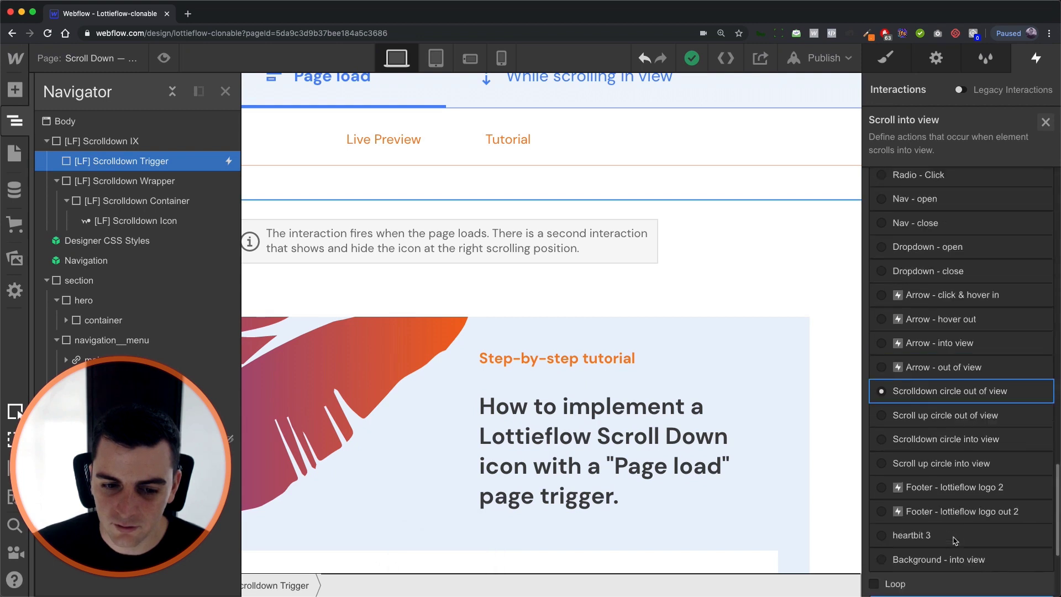
scroll(956, 541, up, 3)
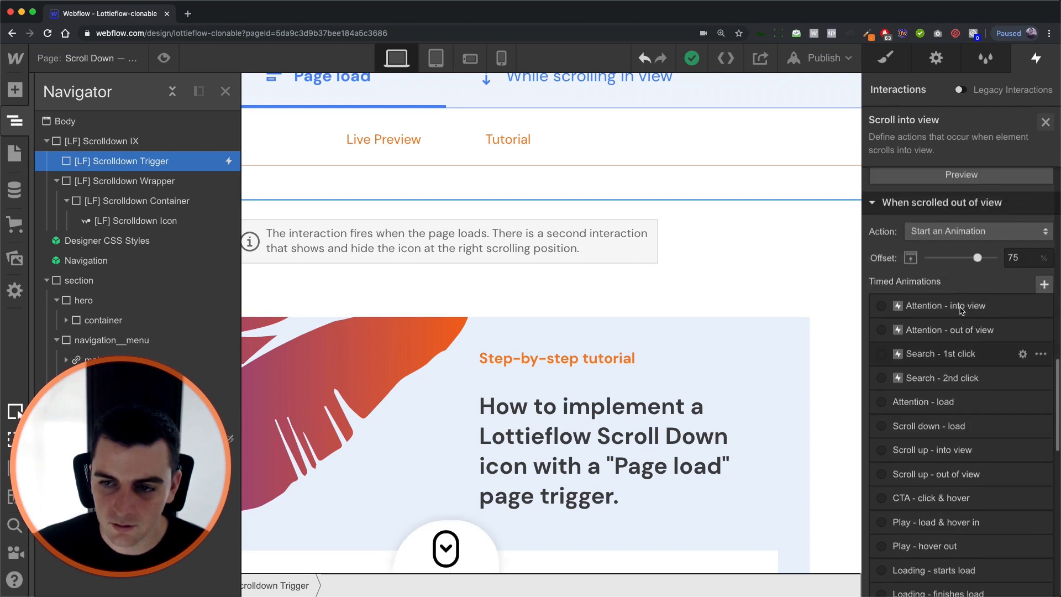
Preview the out-of-view animation, then view the trigger's styles: 75 VH height, absolute position.
click(965, 177)
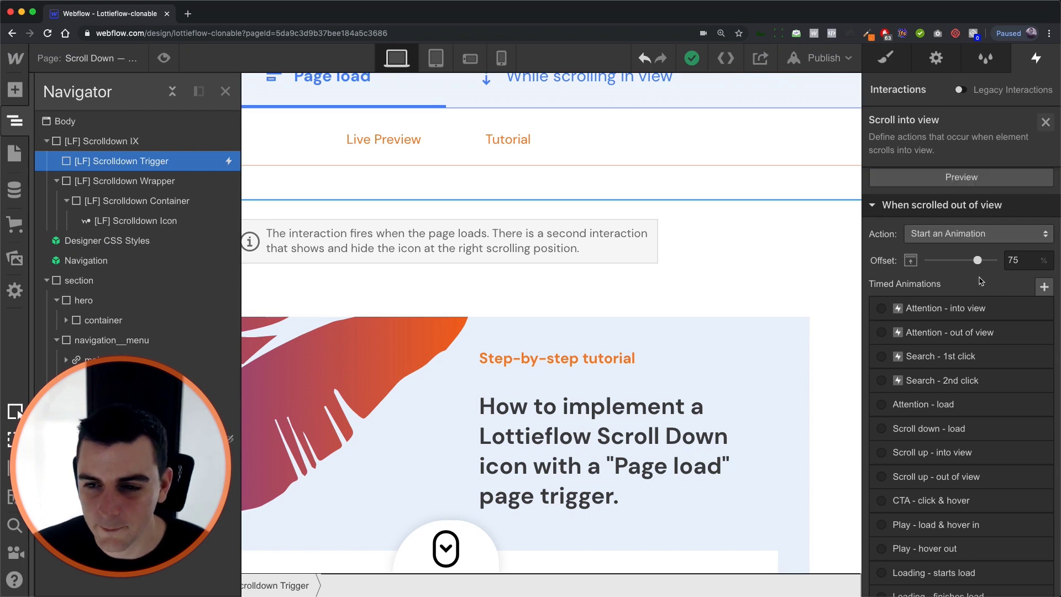
scroll(980, 281, up, 5)
scroll(980, 281, up, 15)
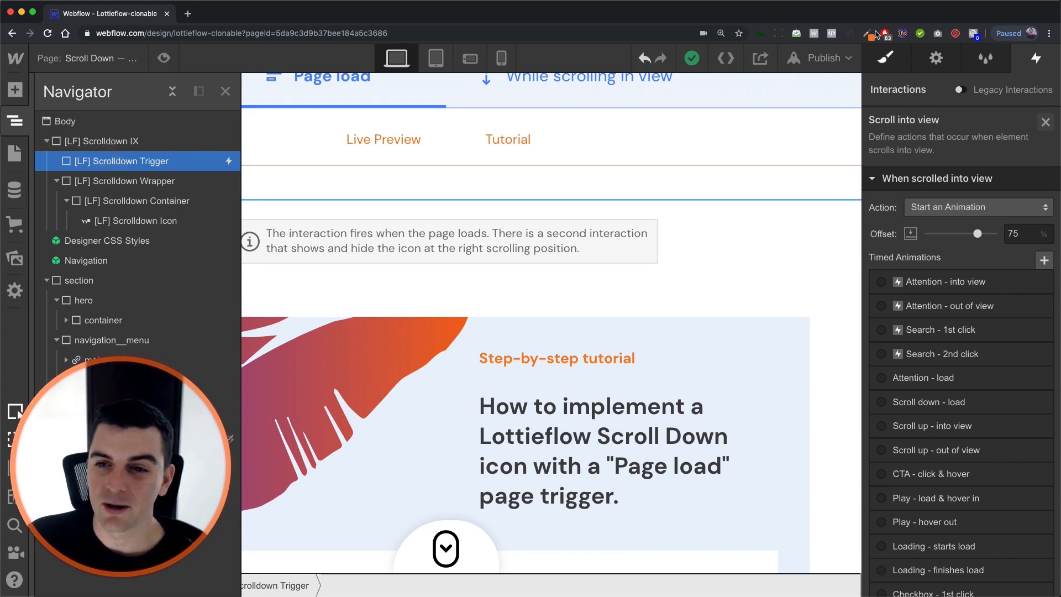
click(885, 58)
scroll(786, 283, up, 7)
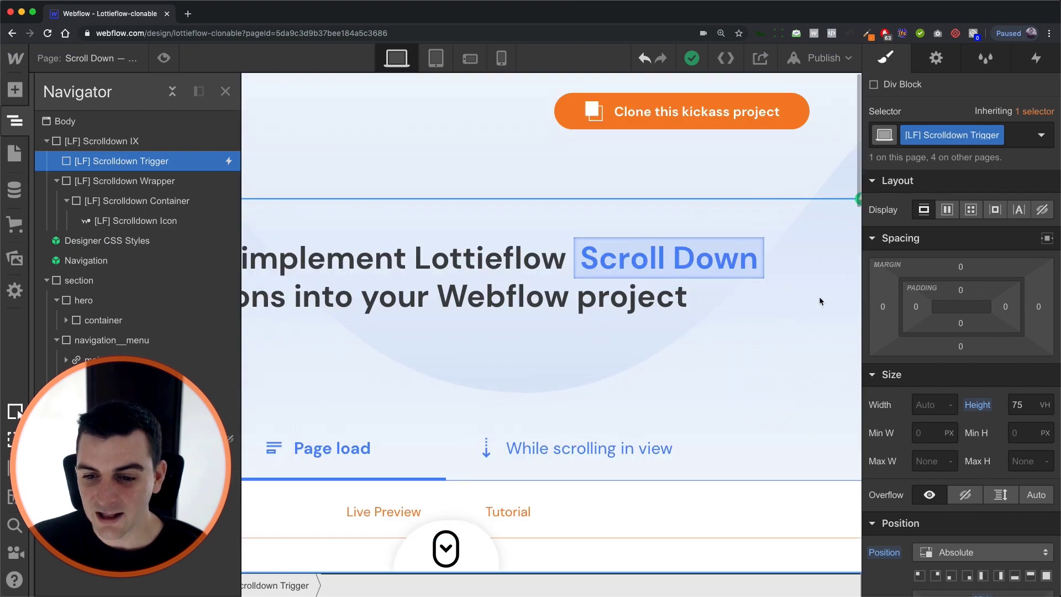
Review the trigger's position offsets and z-index, then return to its interactions list.
scroll(1004, 490, down, 5)
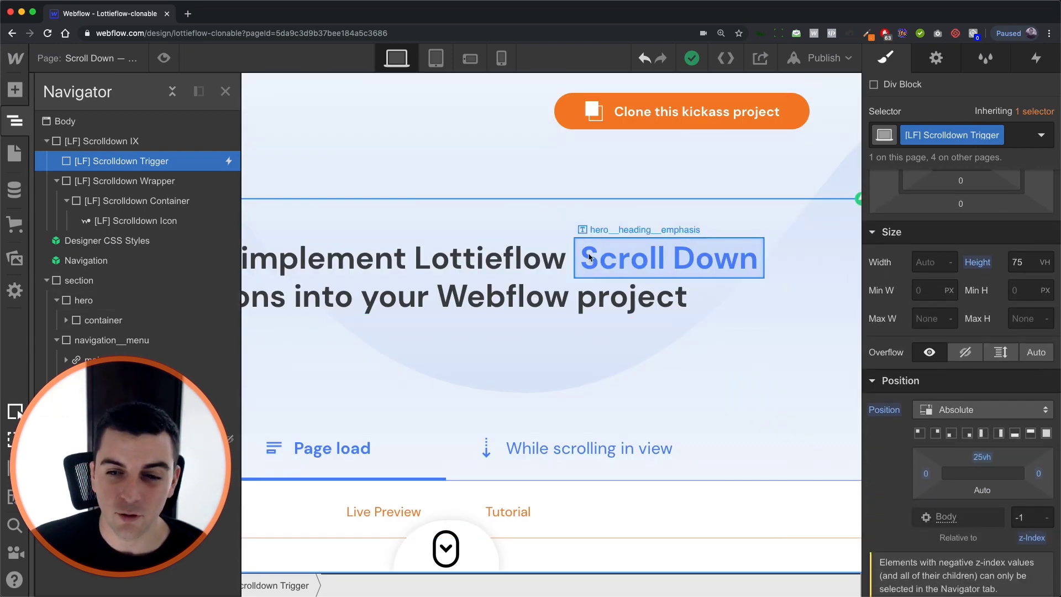
scroll(669, 166, down, 1)
scroll(563, 95, down, 2)
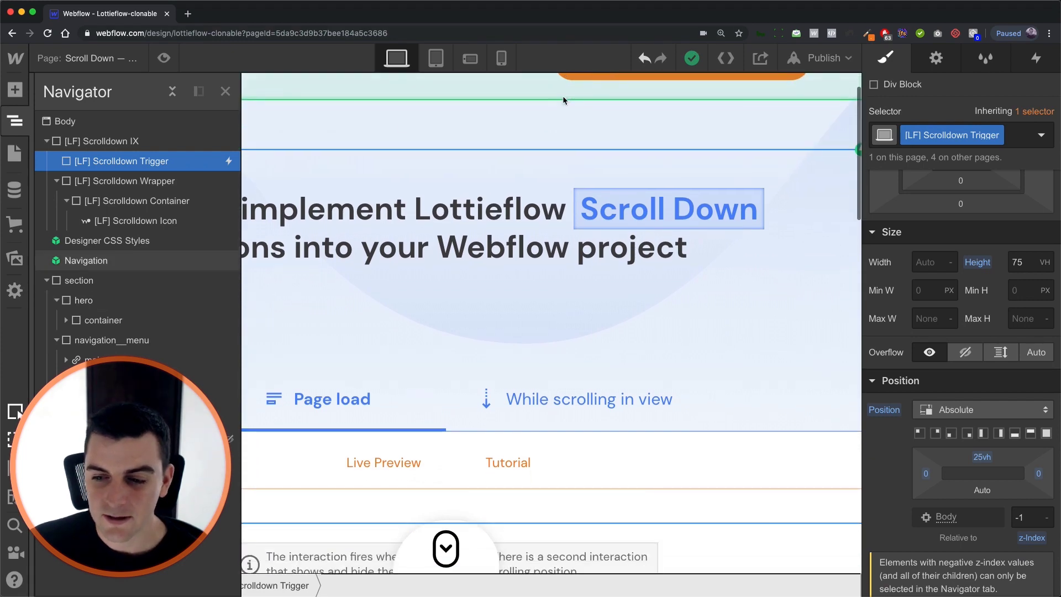
scroll(628, 349, up, 2)
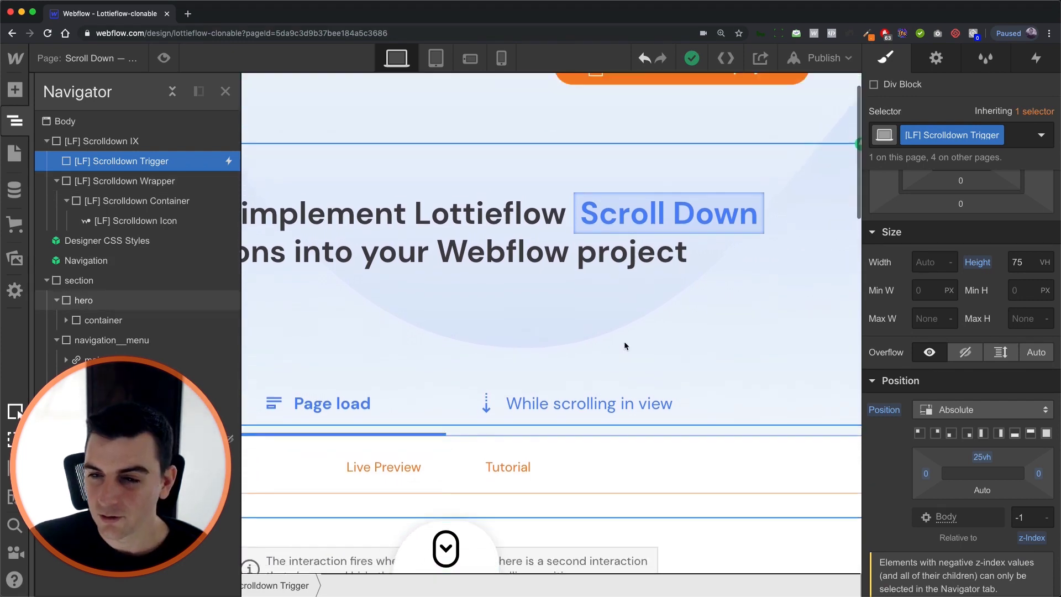
click(1036, 58)
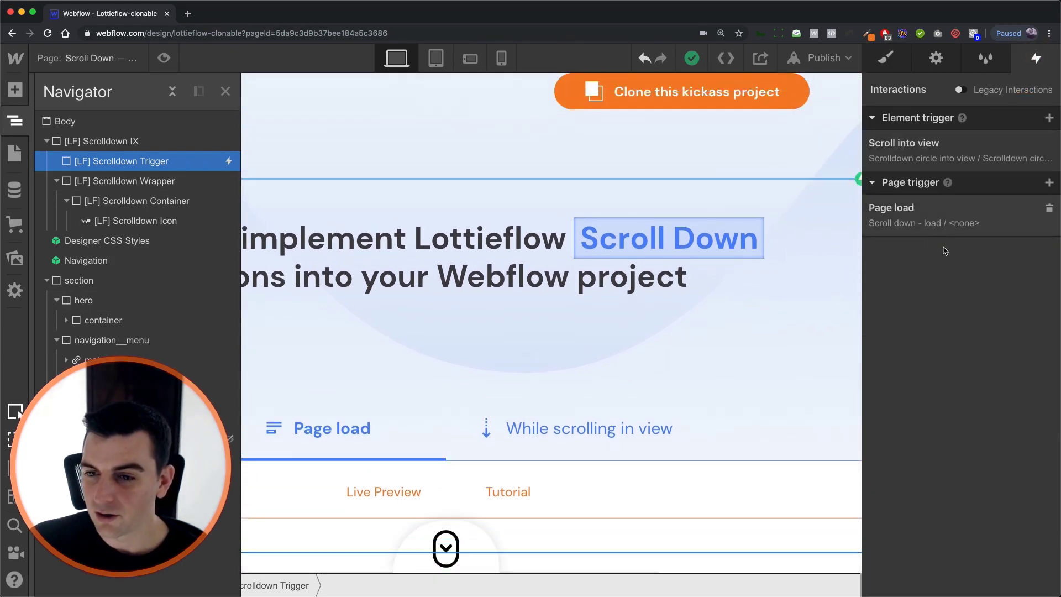
Set the trigger to play Scrolldown circle out of view on scrolling out, then close the trigger settings and Navigator.
click(912, 148)
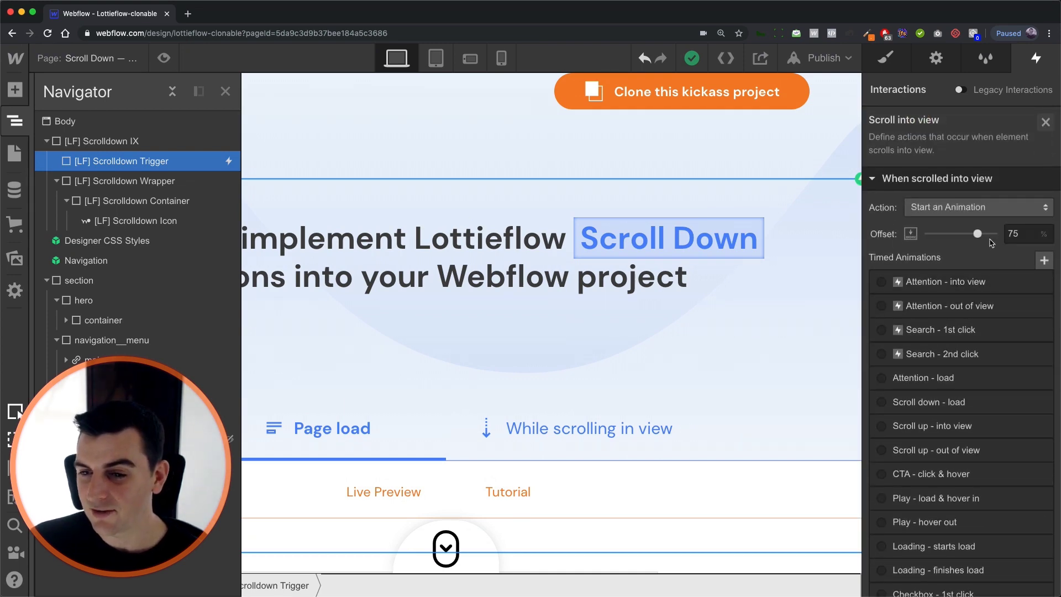
scroll(940, 387, down, 10)
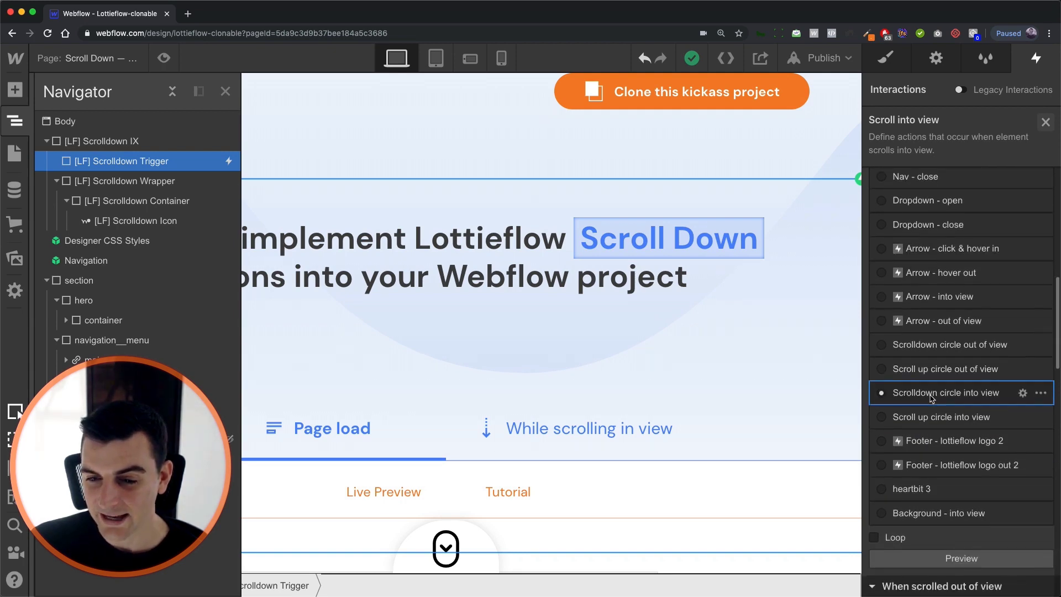
scroll(933, 399, down, 10)
scroll(933, 399, down, 8)
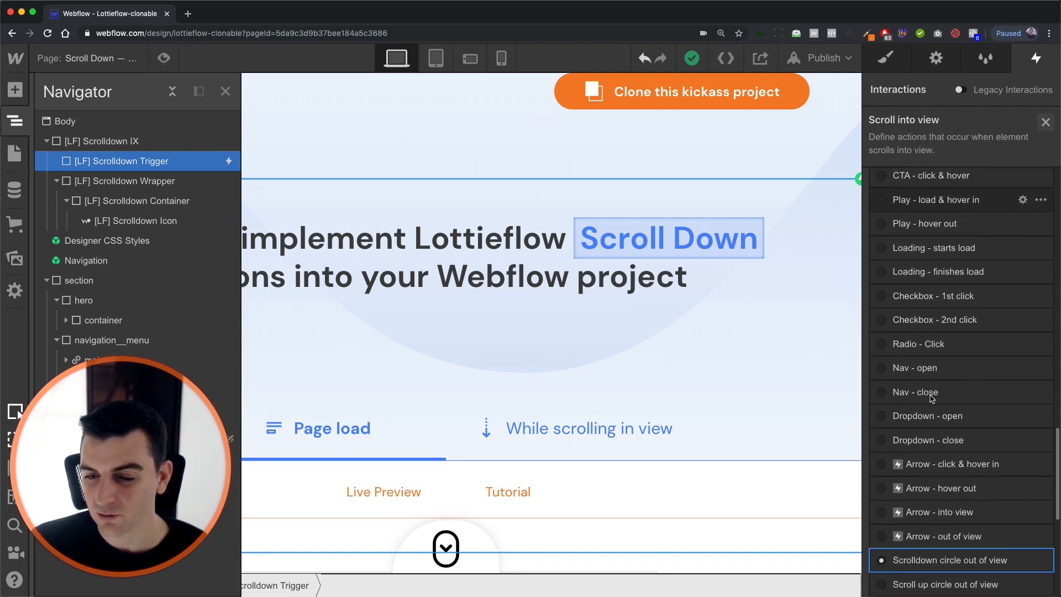
scroll(933, 399, up, 5)
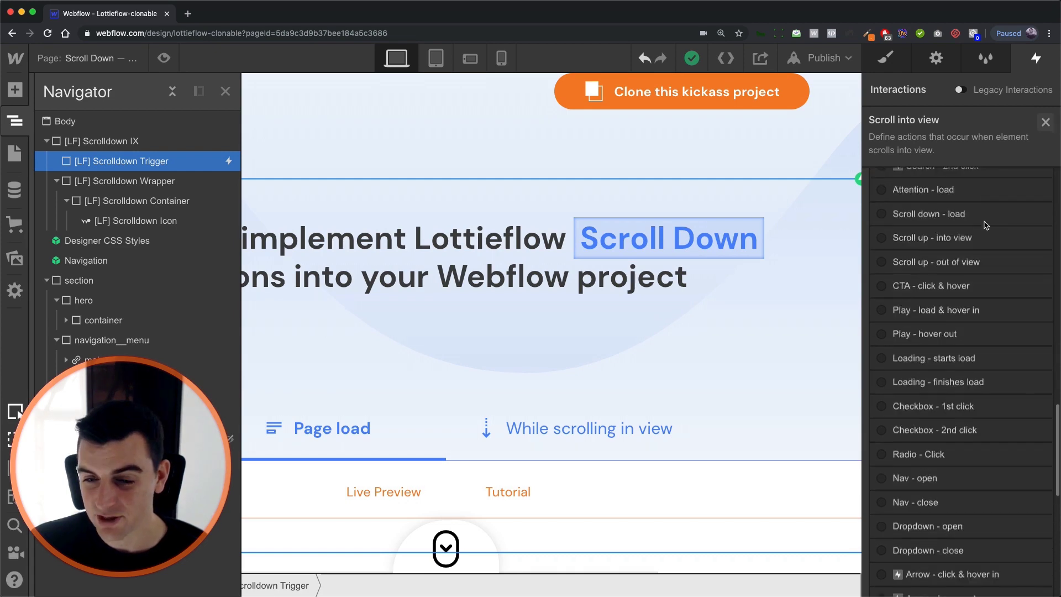
scroll(940, 332, down, 10)
click(939, 392)
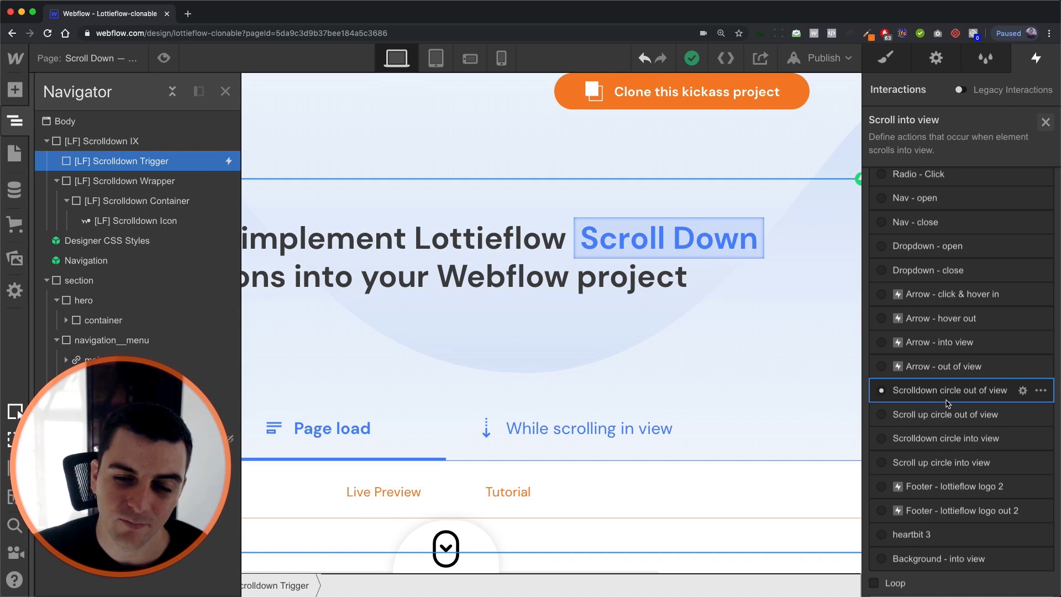
click(471, 386)
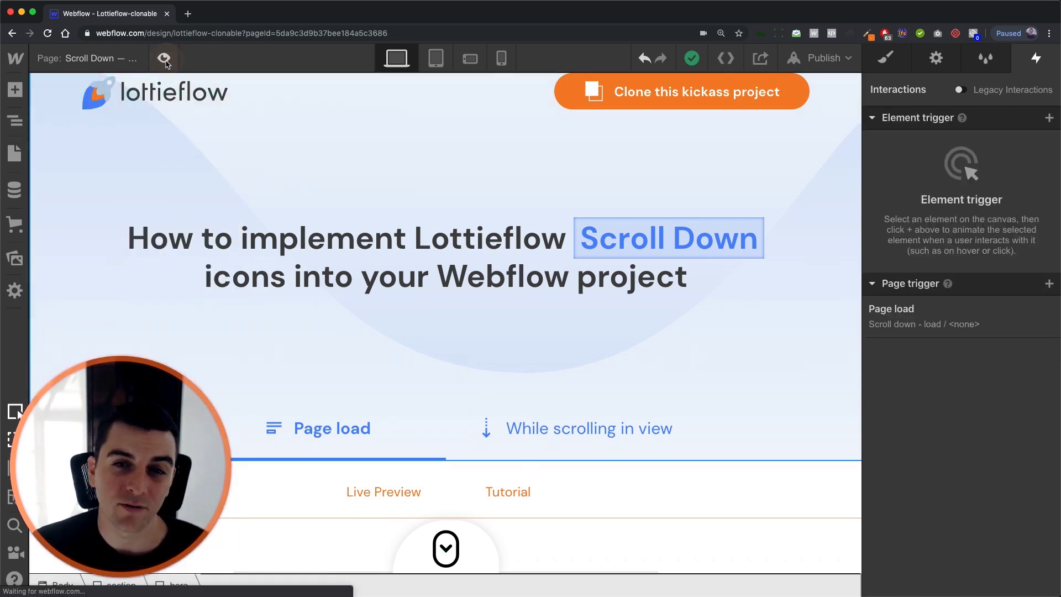
Preview the page and scroll down and back up to test the scroll-down icon.
click(164, 58)
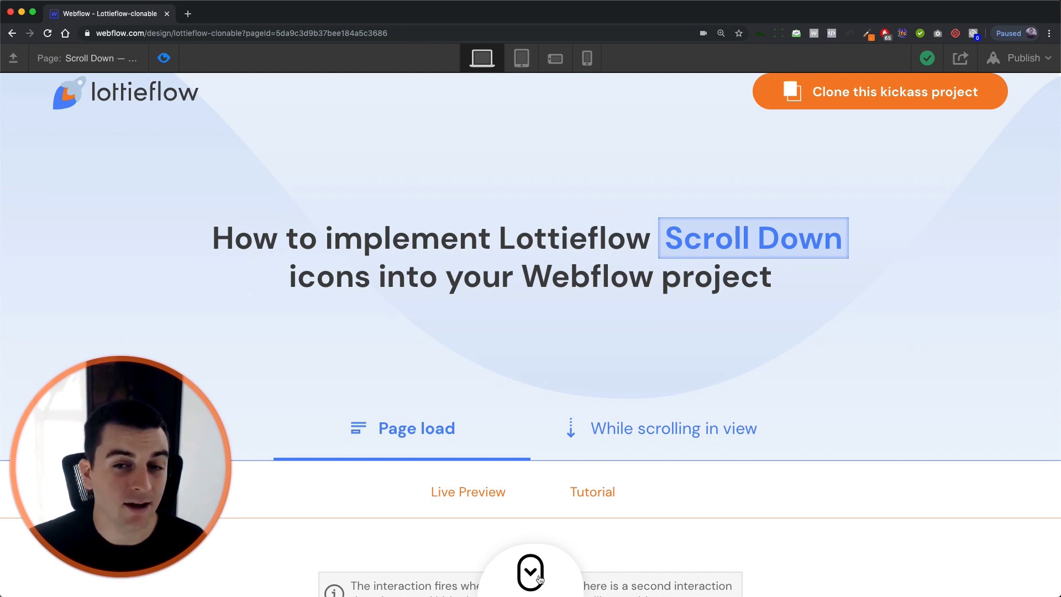
scroll(686, 429, down, 6)
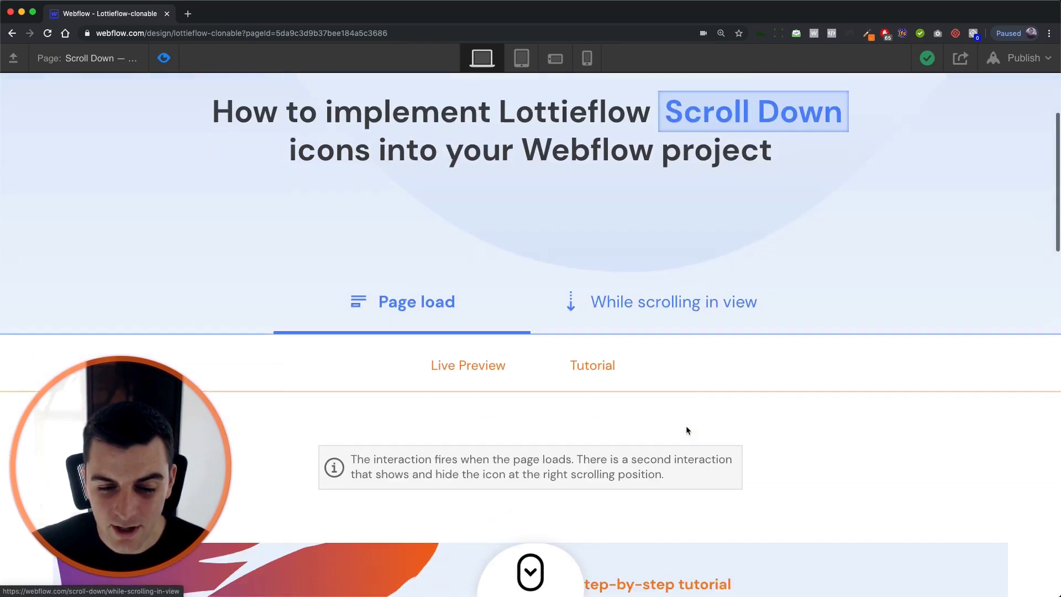
scroll(591, 514, up, 7)
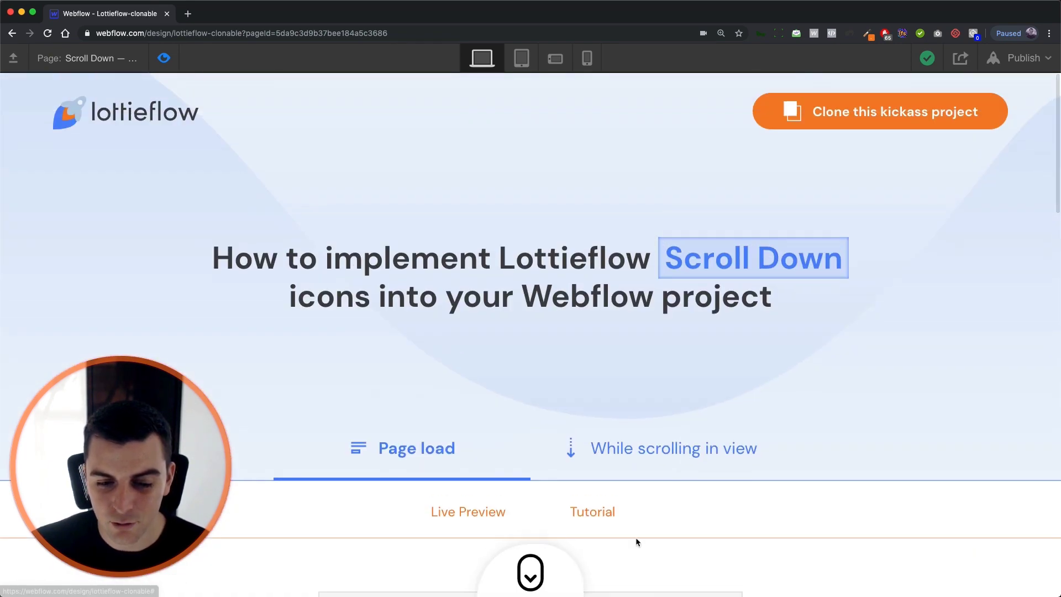
scroll(636, 537, down, 10)
scroll(657, 467, up, 10)
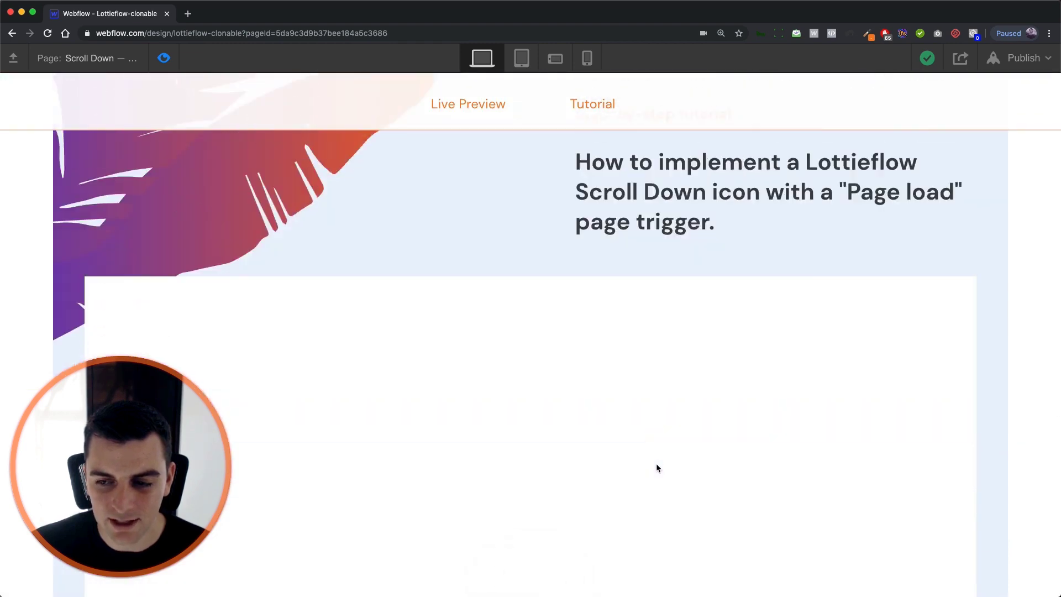